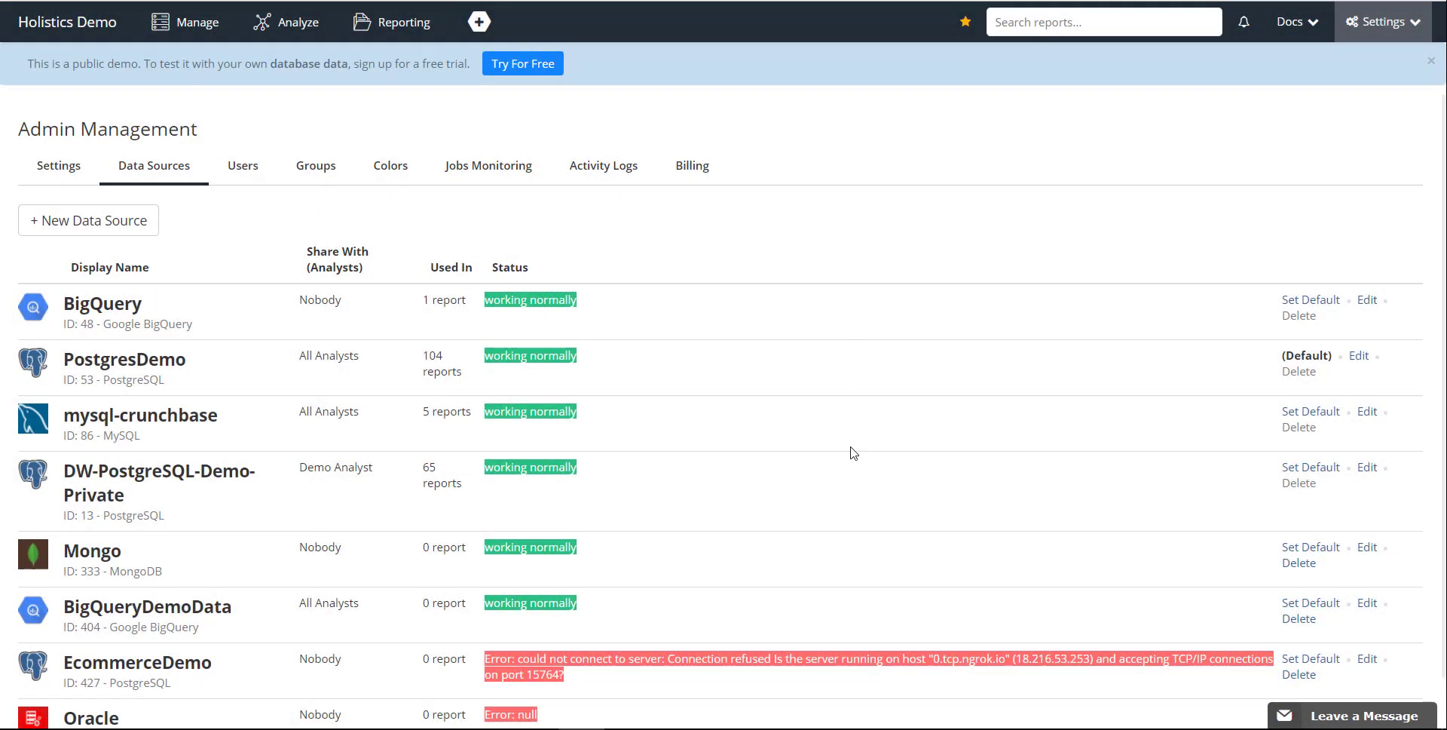
Review the connection settings and available database types of the DW-PostgreSQL-Demo-Private data source, leaving them unedited.
{"action": "left_click", "coordinate": [1368, 468]}
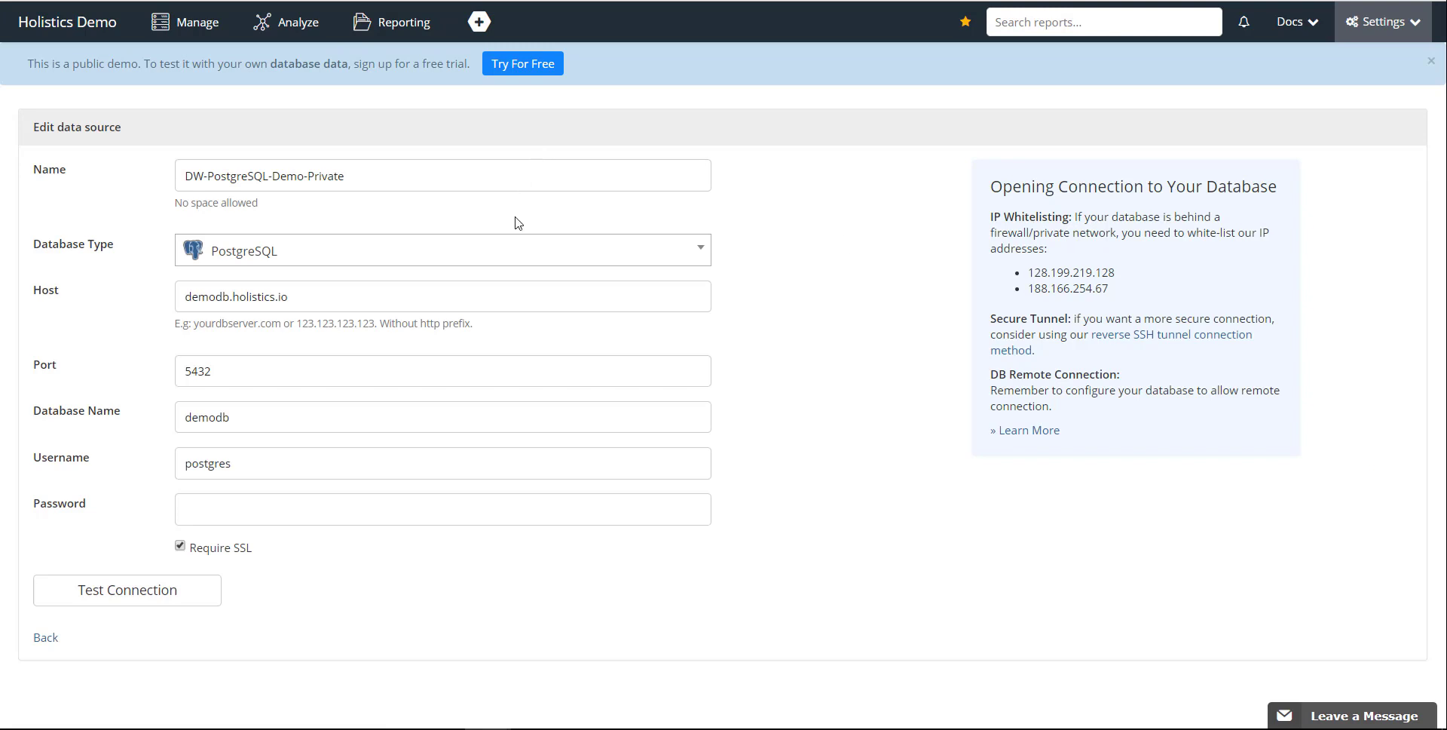
{"action": "left_click", "coordinate": [681, 249]}
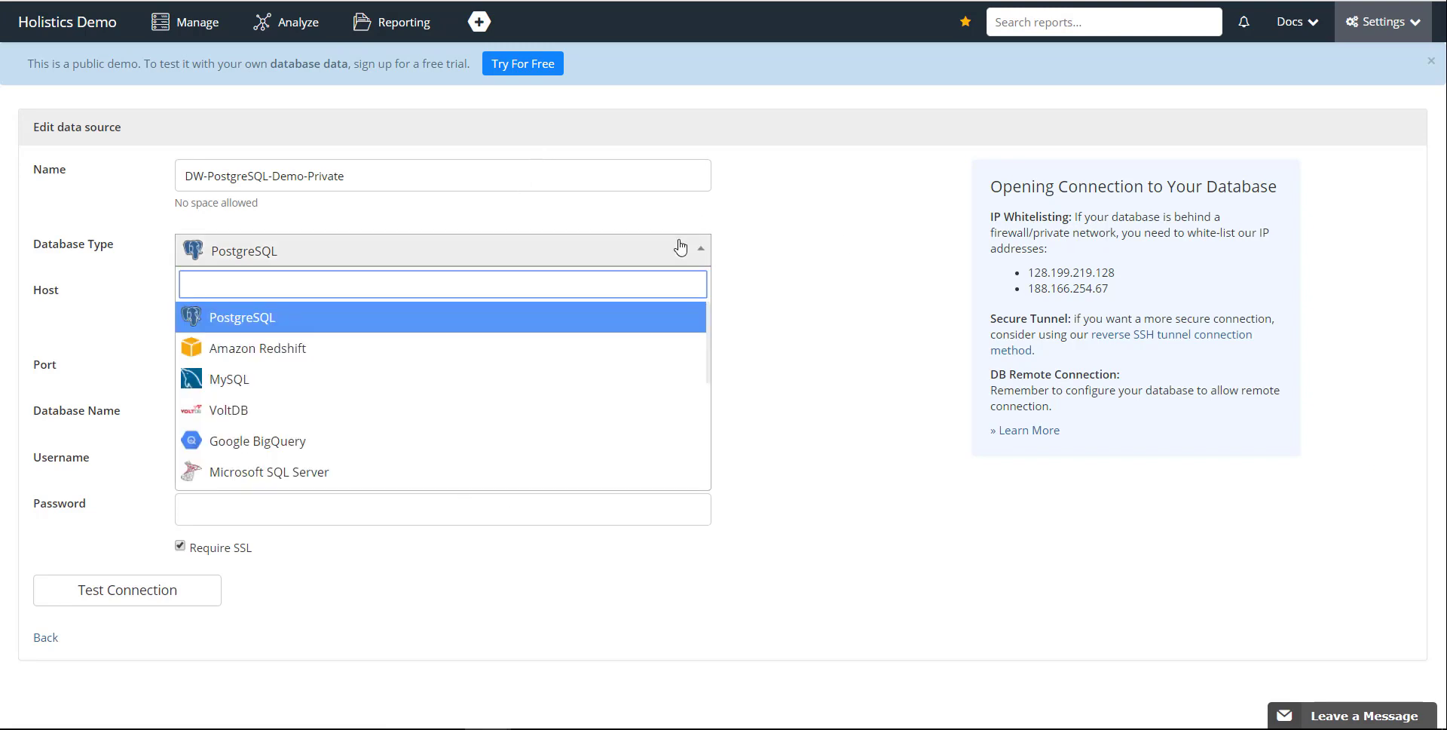
{"action": "left_click", "coordinate": [925, 401]}
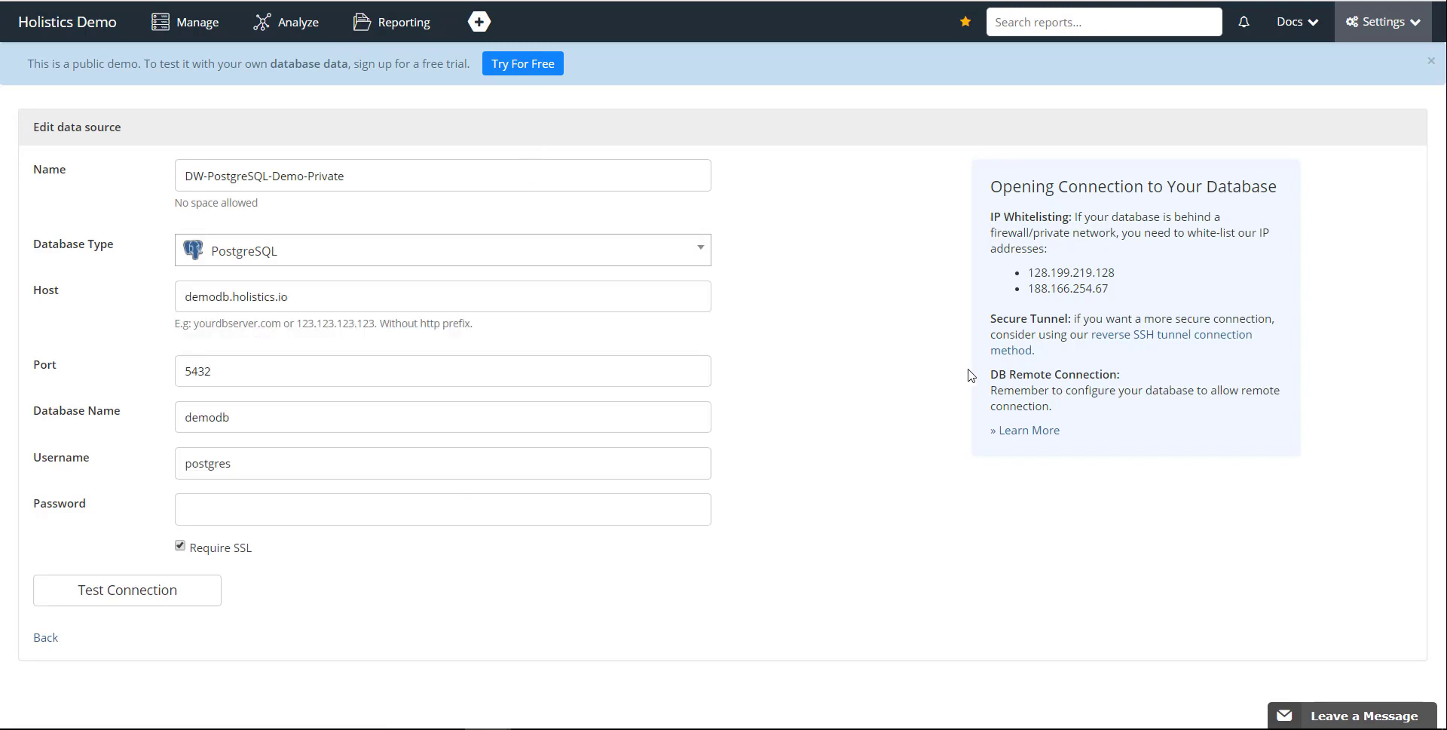
{"action": "key", "text": "alt+Left"}
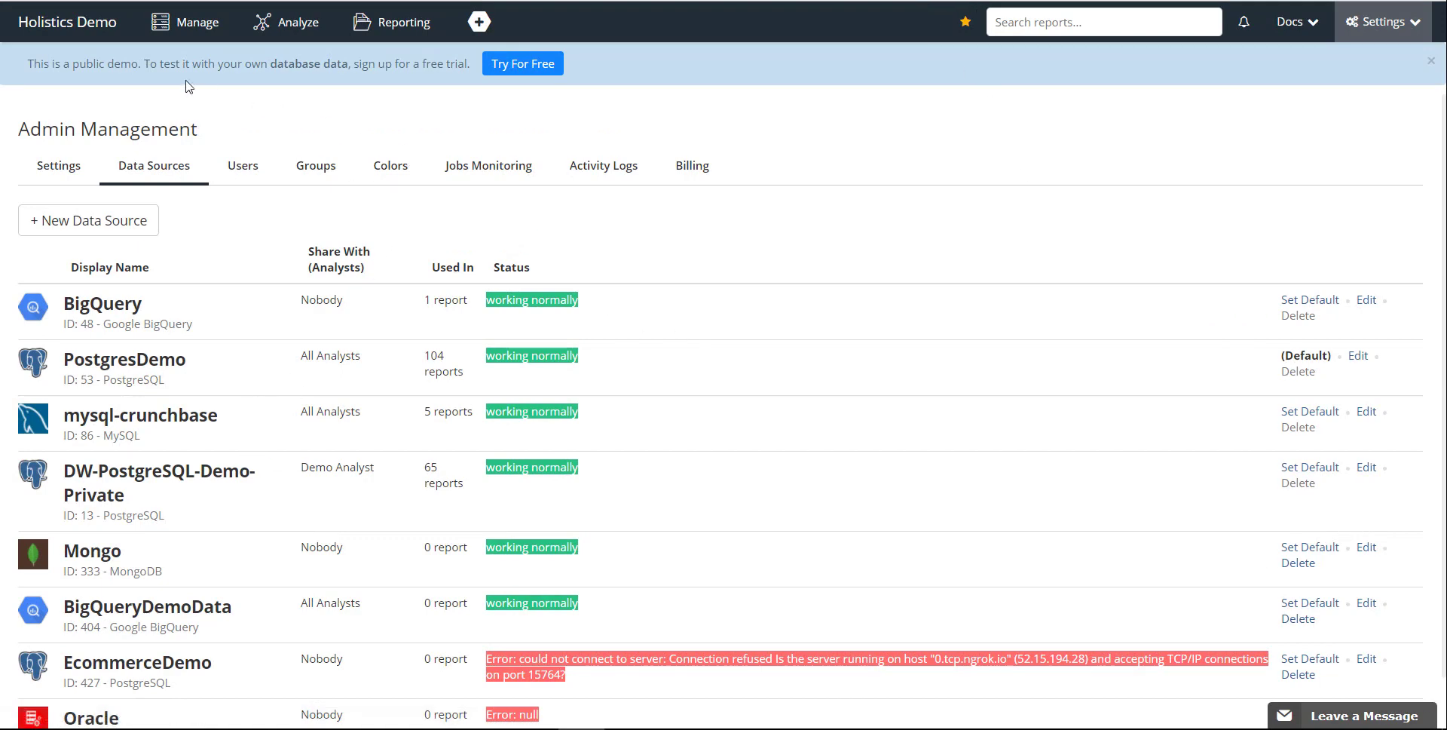
Create a new data import and name it "MySQL import".
{"action": "left_click", "coordinate": [170, 39]}
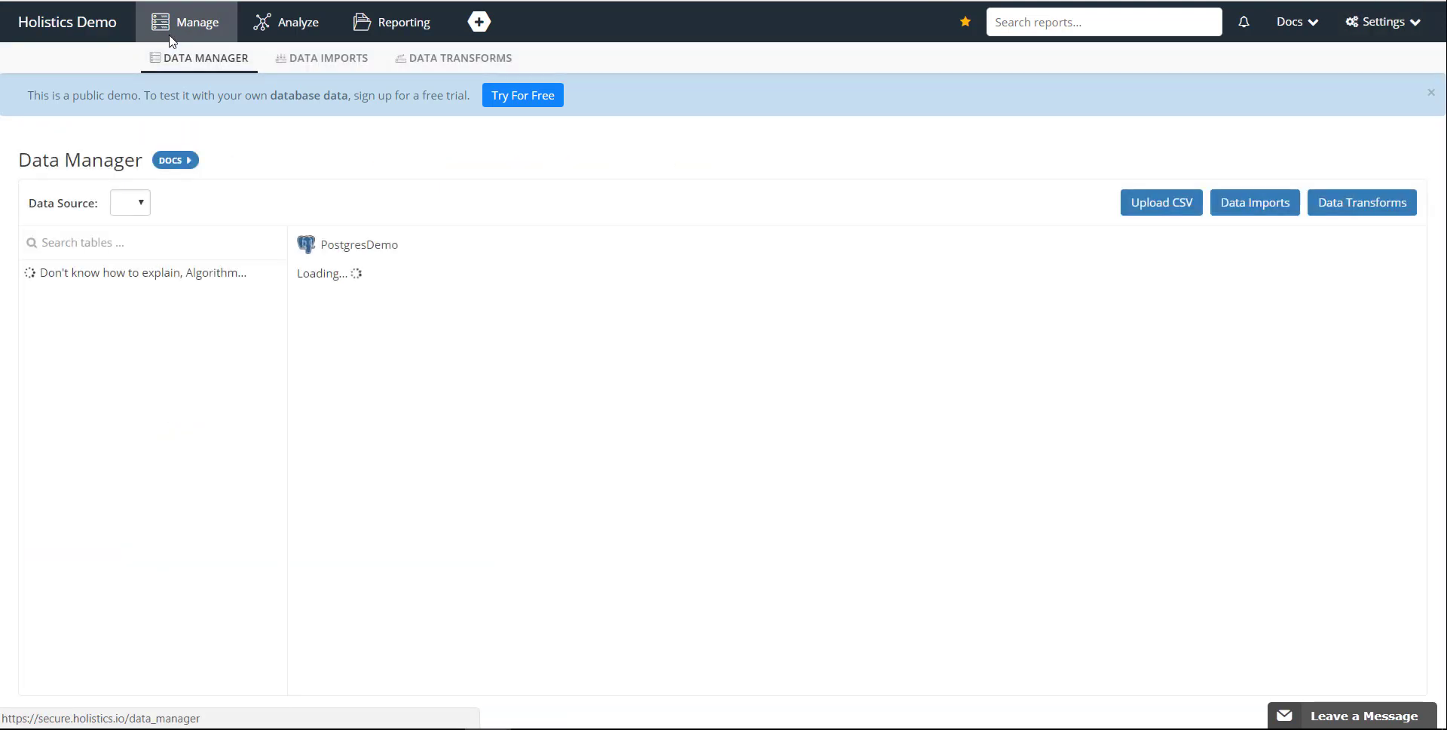
{"action": "left_click", "coordinate": [333, 68]}
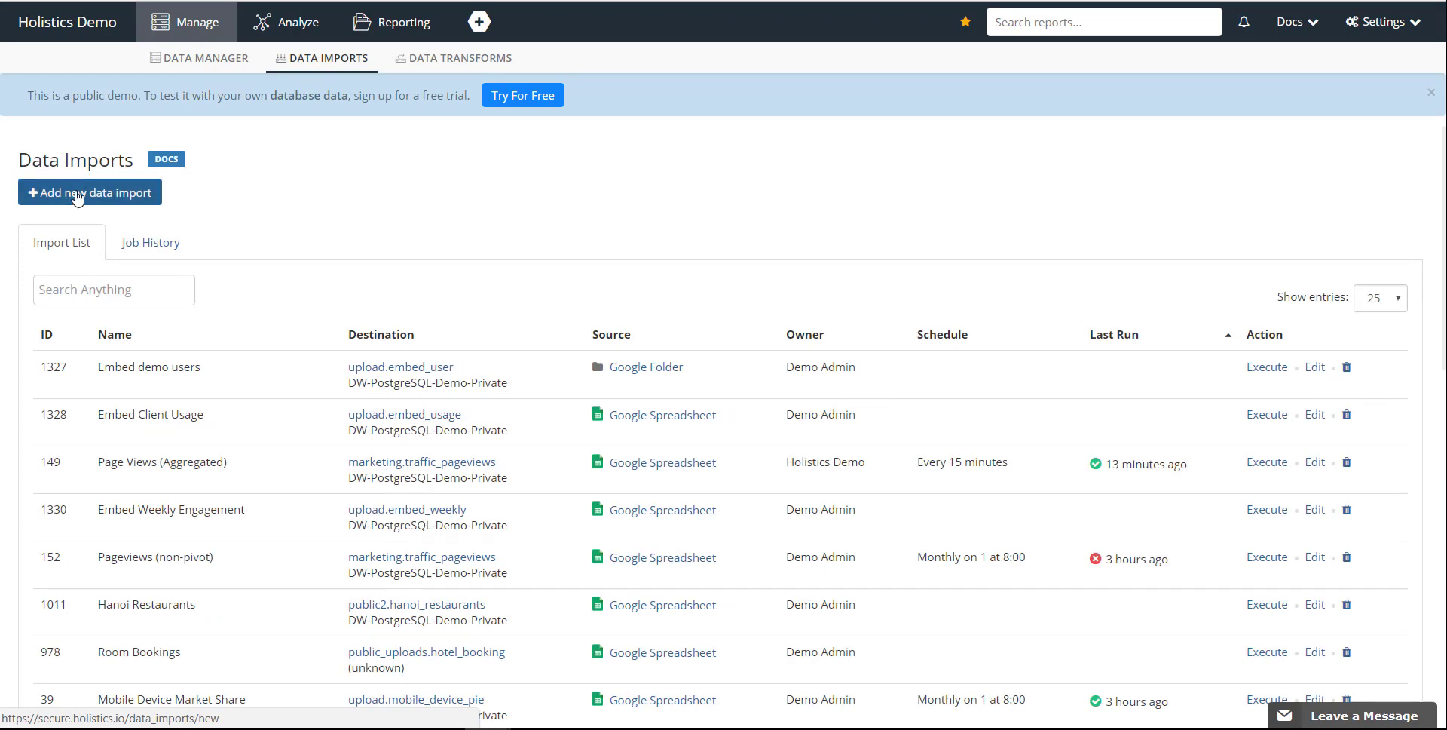
{"action": "left_click", "coordinate": [76, 197]}
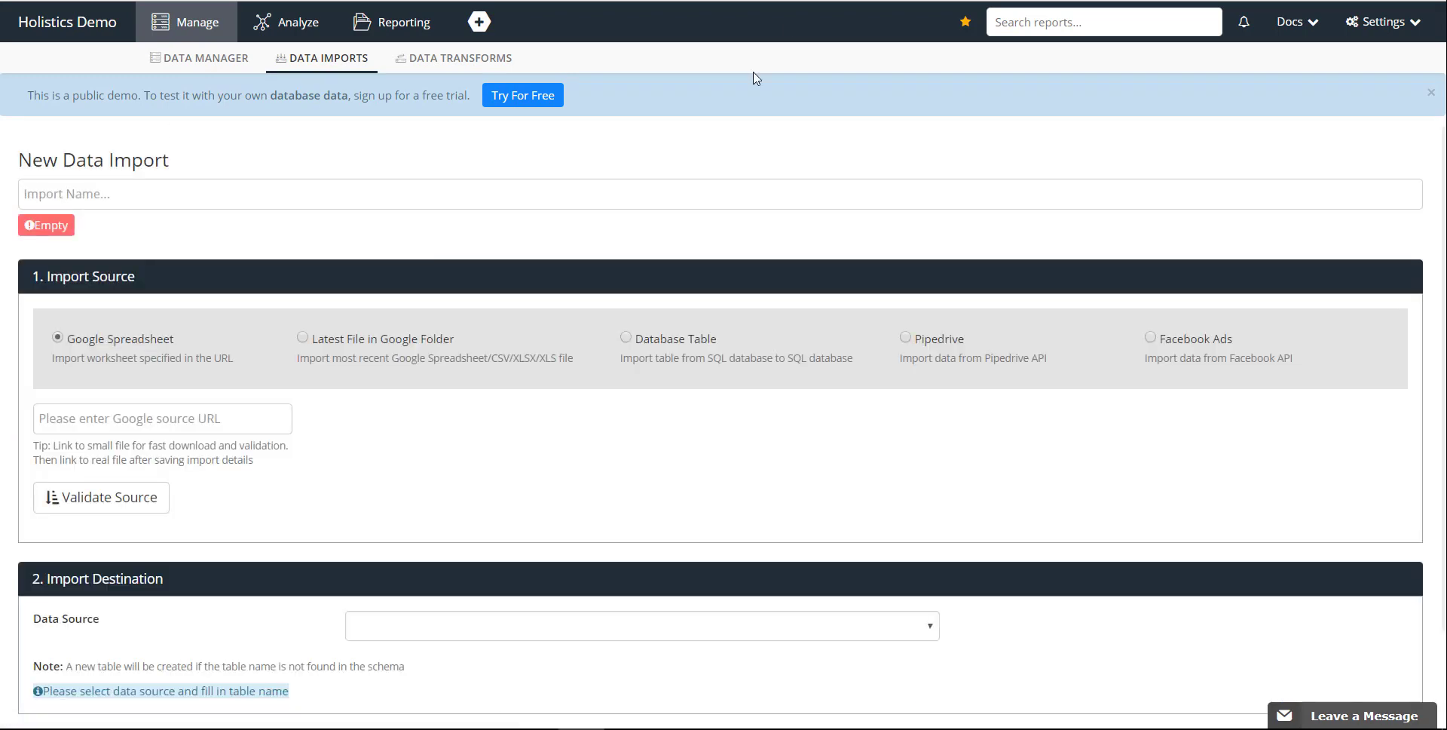
{"action": "left_click", "coordinate": [509, 202]}
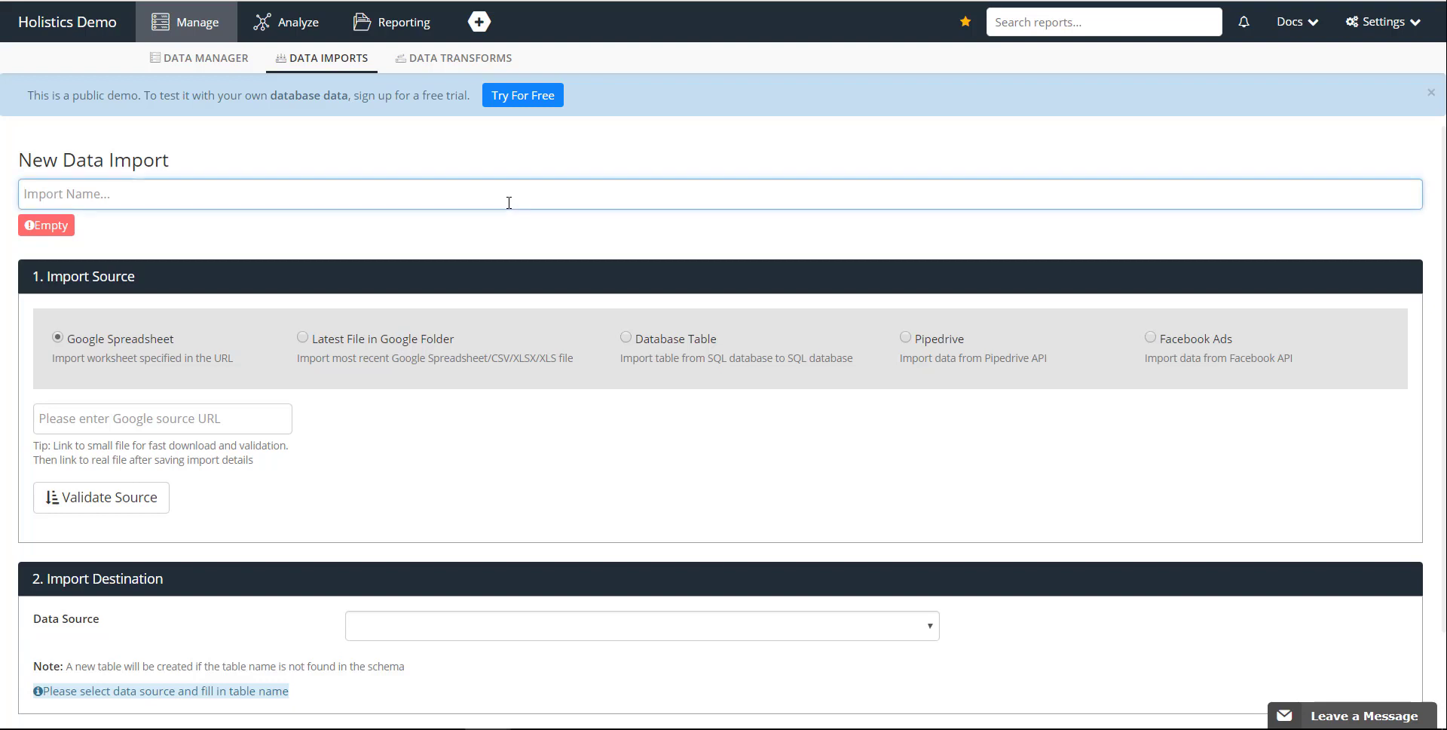
{"action": "type", "text": "MySQL "}
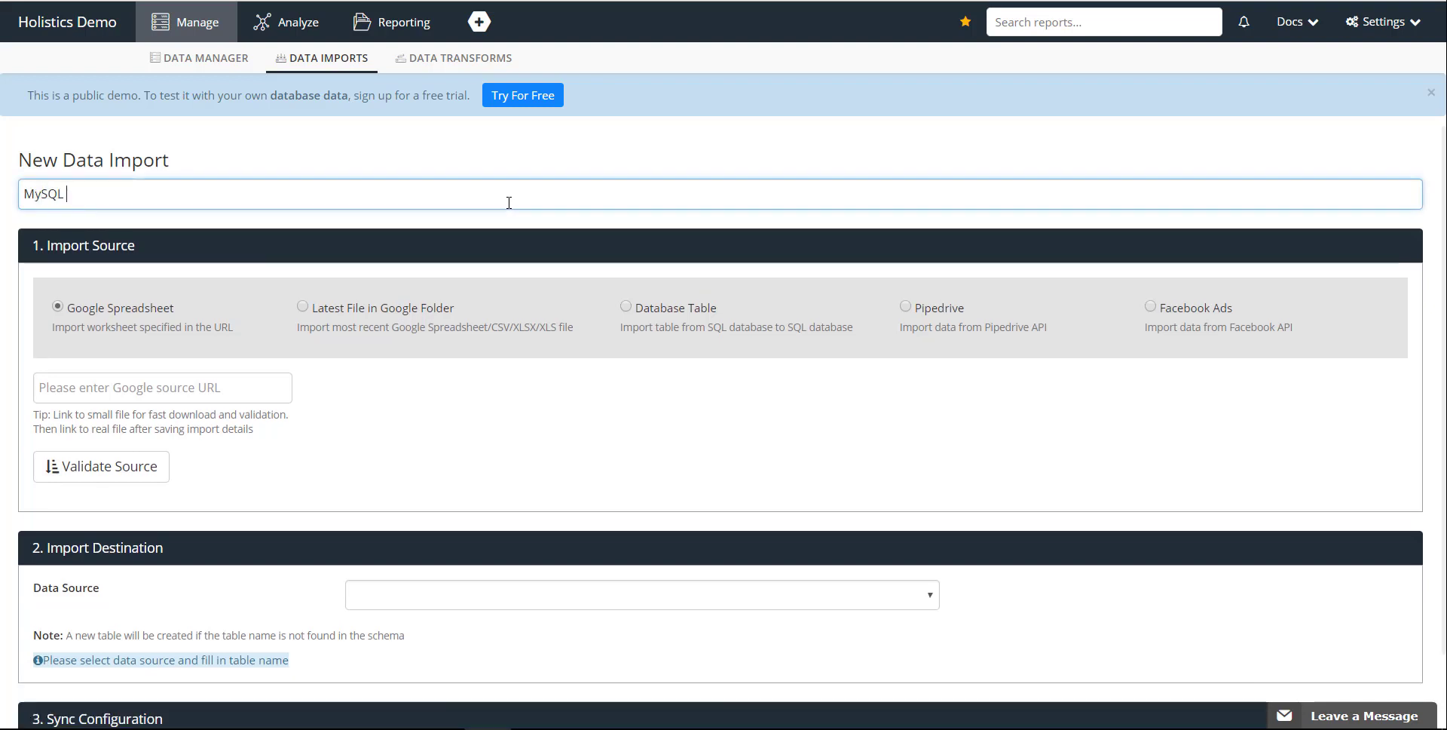
{"action": "type", "text": "import"}
Set the import source to the database table cb_funds from the mysql-crunchbase data source.
{"action": "left_click", "coordinate": [626, 307]}
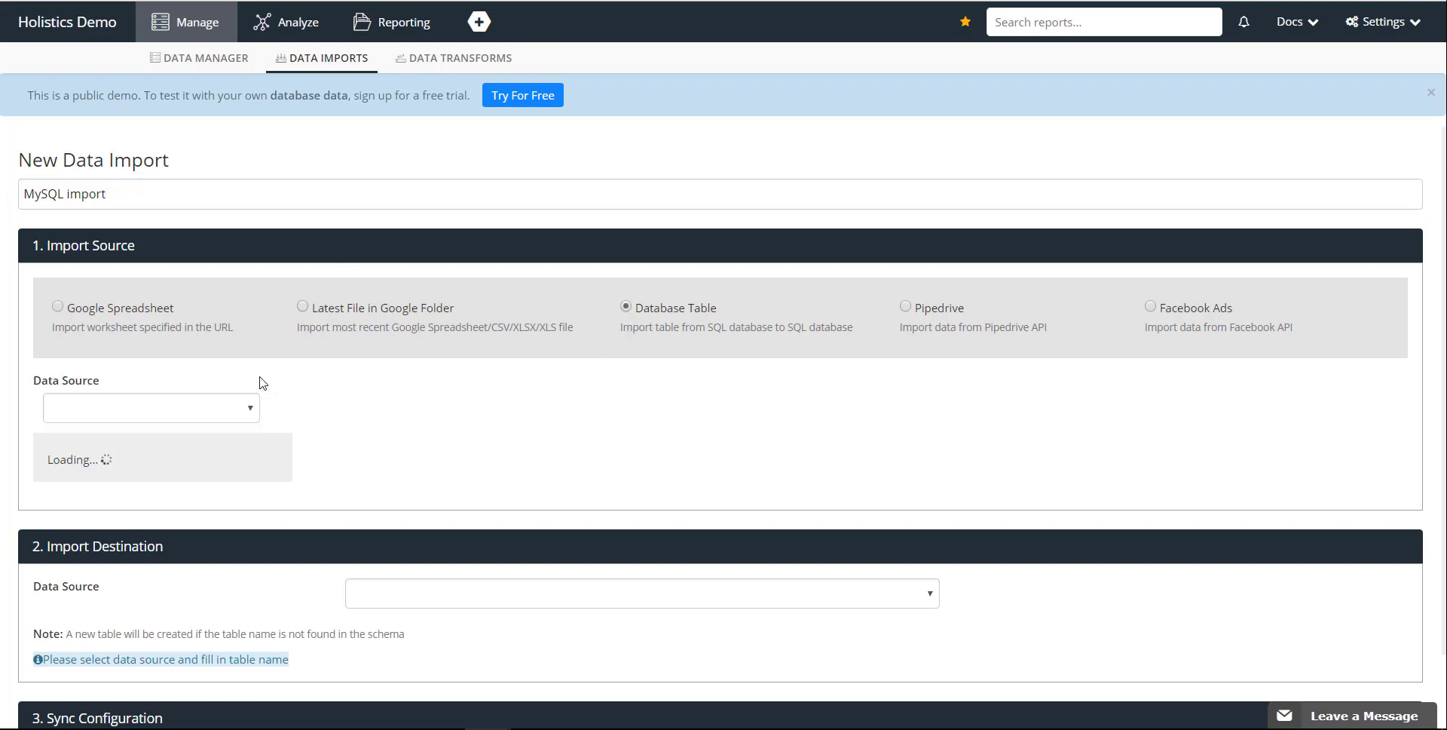
{"action": "left_click", "coordinate": [243, 407]}
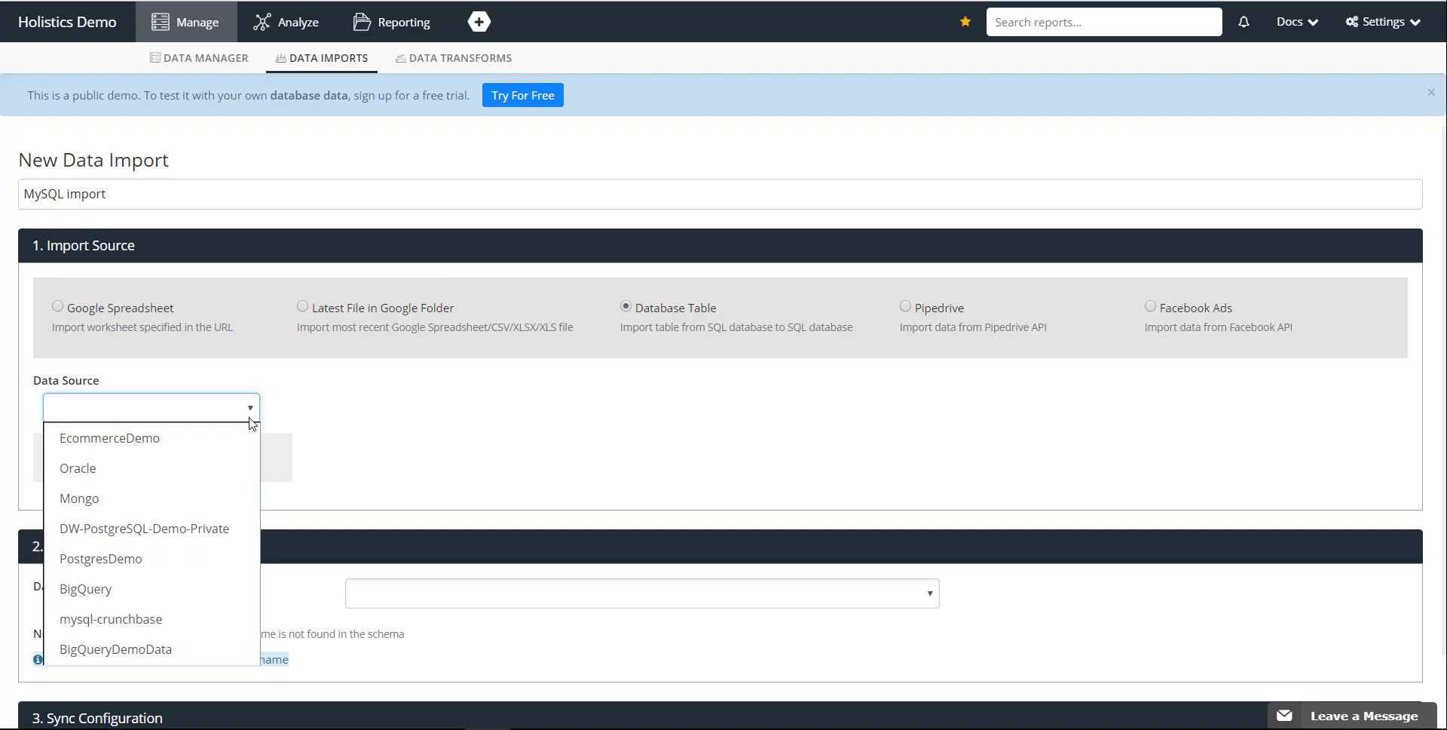
{"action": "left_click", "coordinate": [113, 620]}
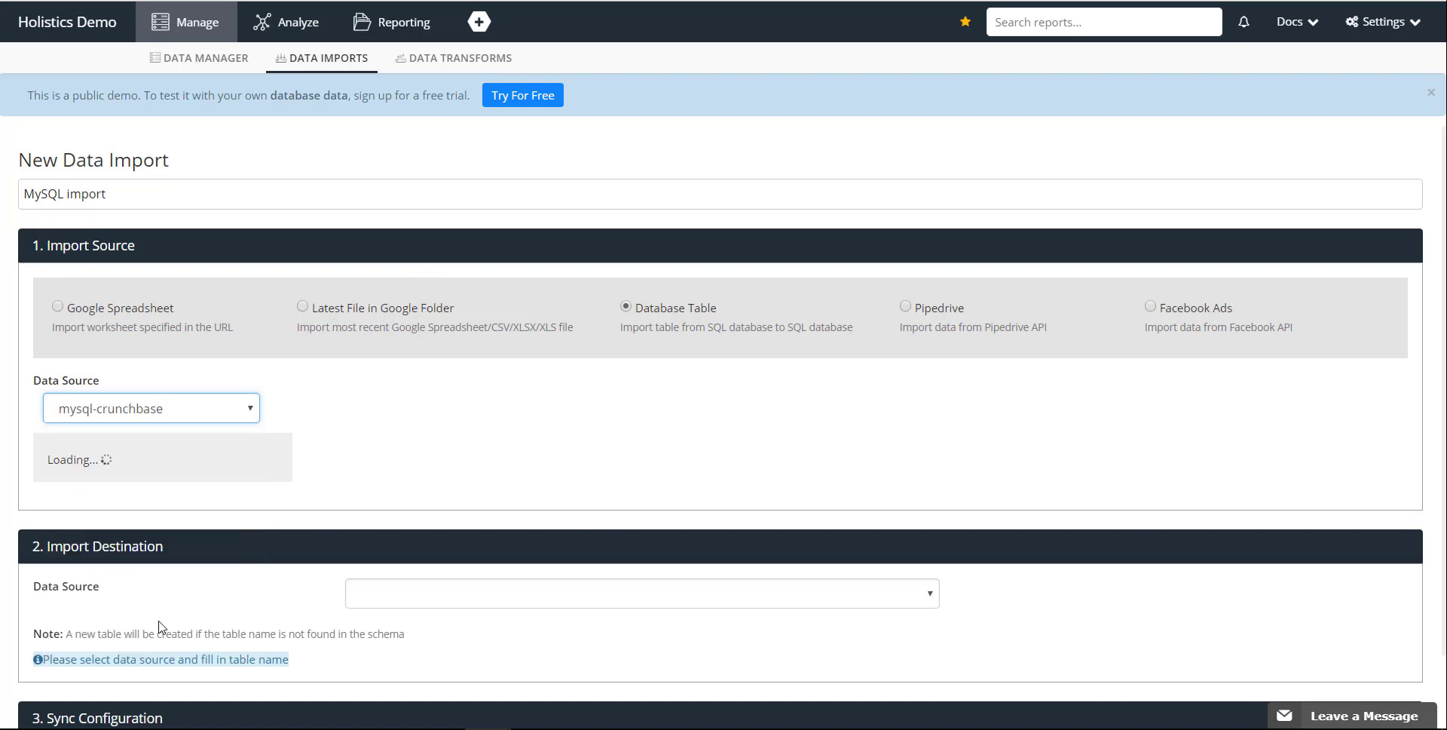
{"action": "scroll", "coordinate": [423, 461], "scroll_direction": "down", "scroll_amount": 3}
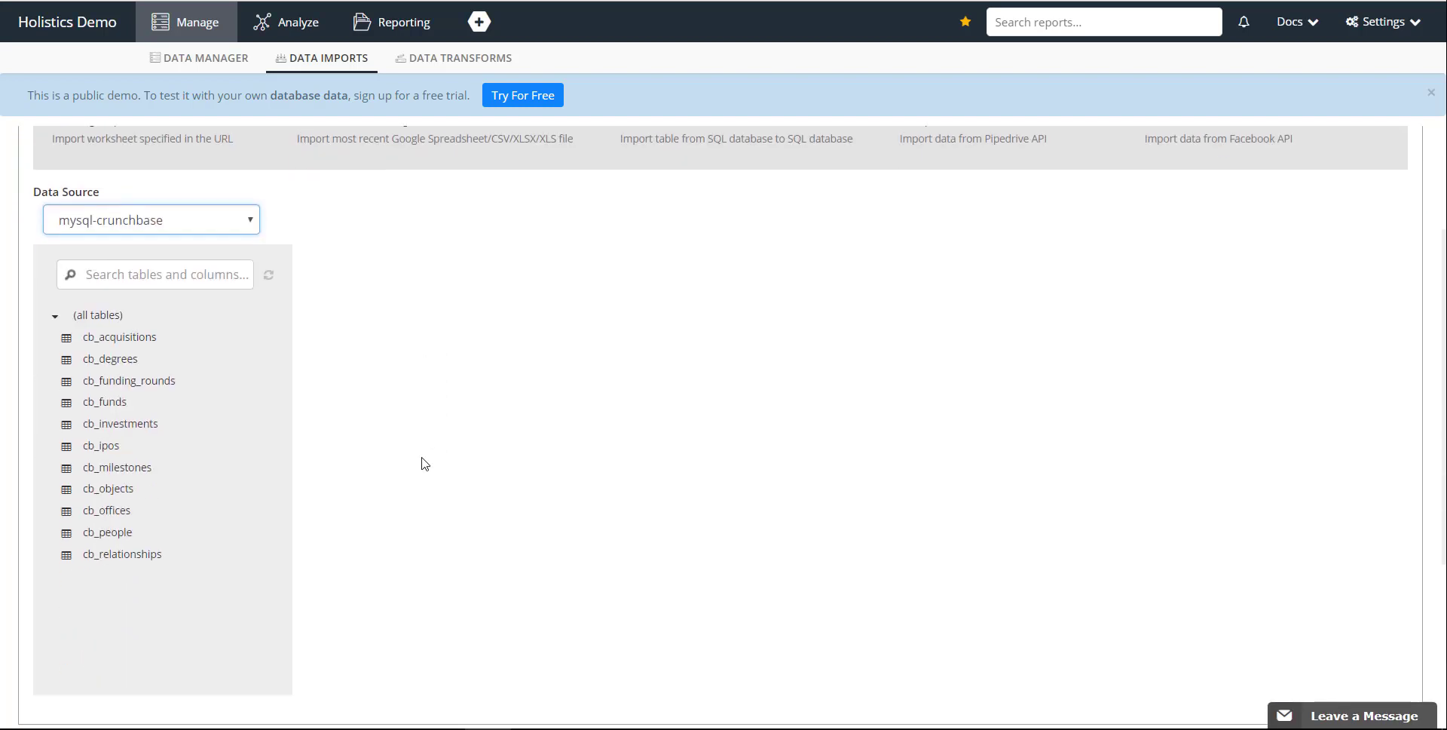
{"action": "left_click", "coordinate": [123, 406]}
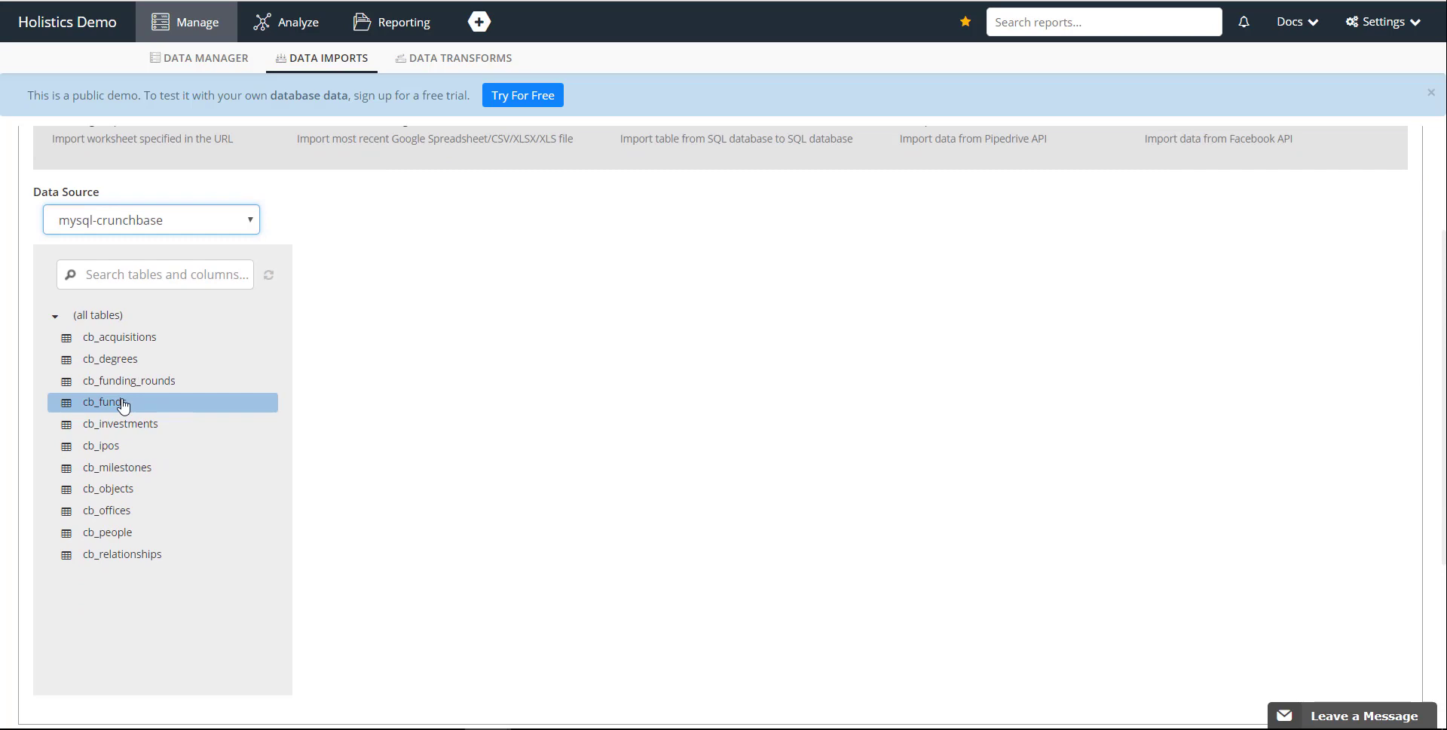
{"action": "left_click", "coordinate": [123, 405]}
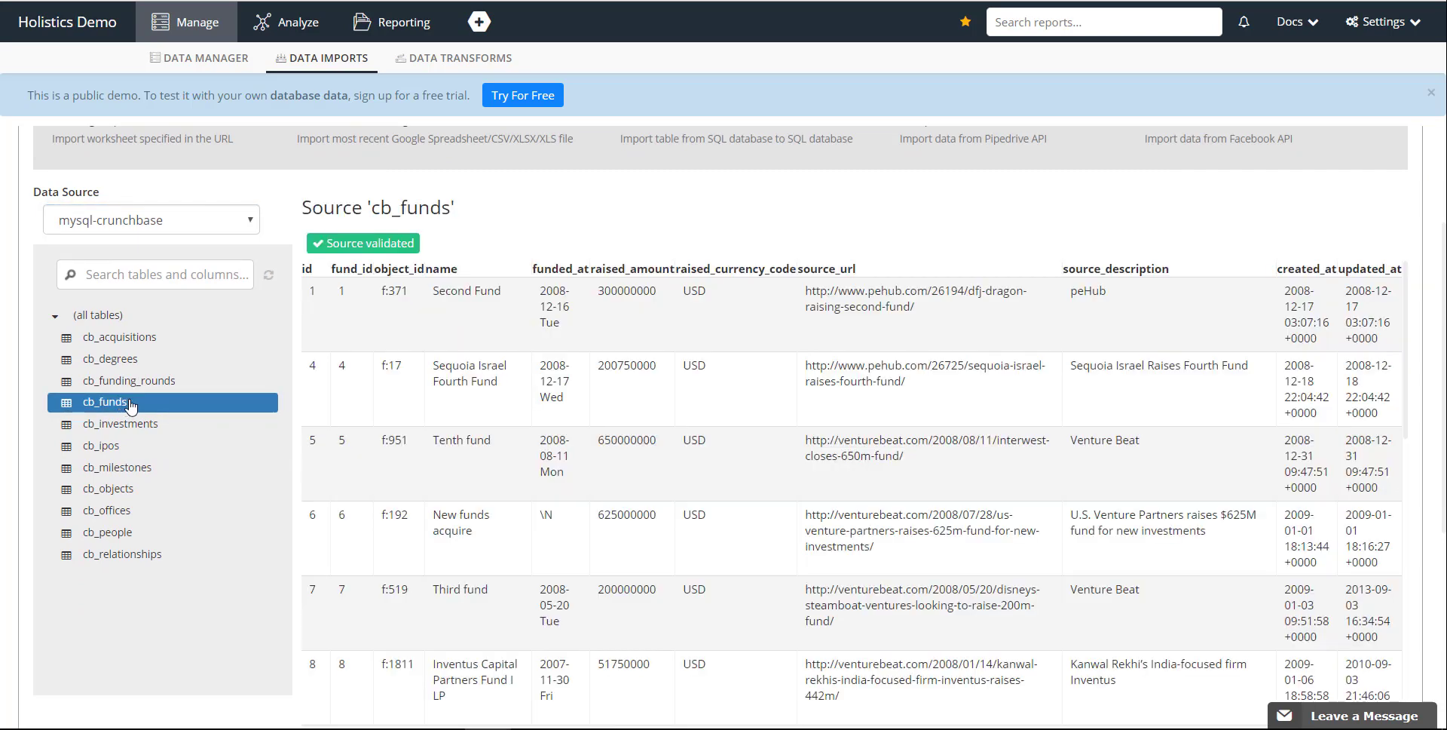
Set the import destination to data source DW-PostgreSQL-Demo-Private, schema upload, and table name cb_funds.
{"action": "scroll", "coordinate": [697, 357], "scroll_direction": "down", "scroll_amount": 3}
{"action": "scroll", "coordinate": [697, 357], "scroll_direction": "down", "scroll_amount": 3}
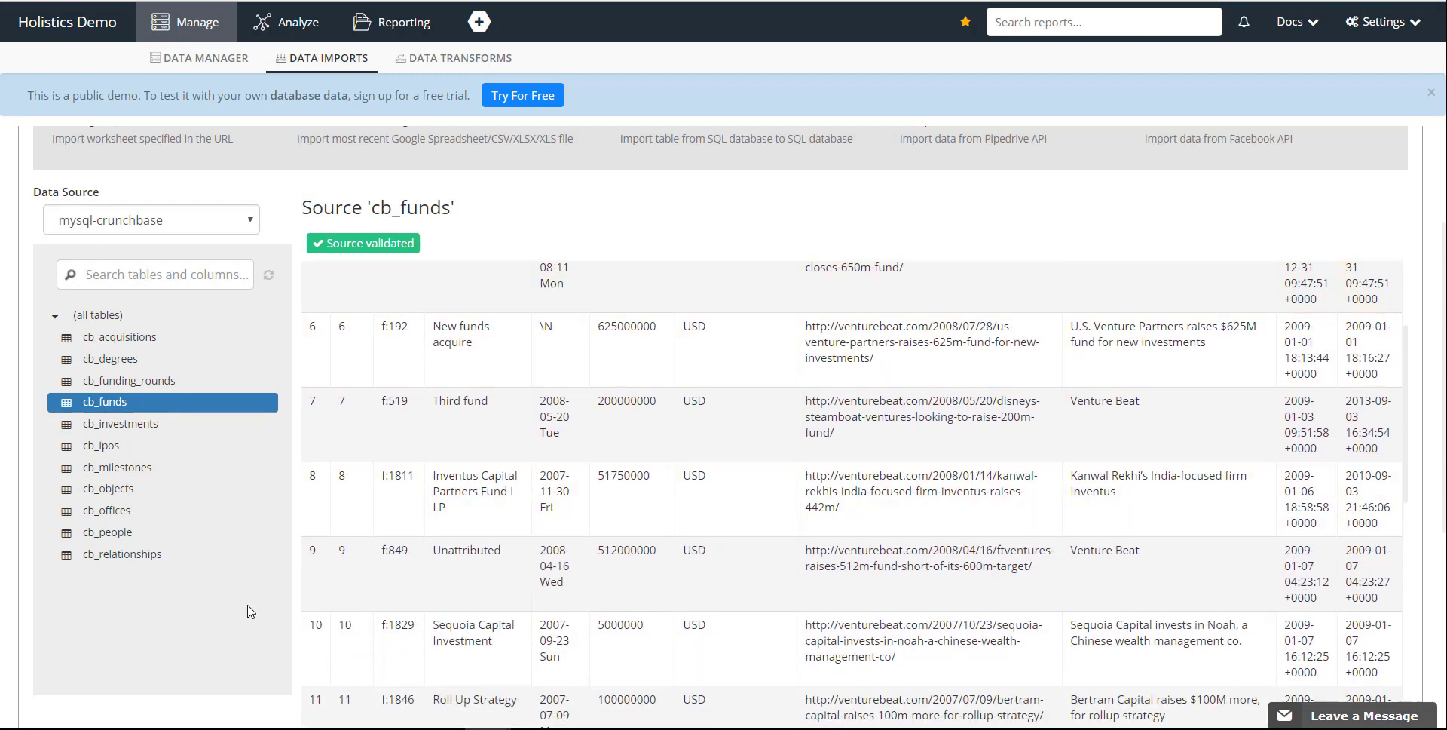
{"action": "scroll", "coordinate": [239, 601], "scroll_direction": "down", "scroll_amount": 3}
{"action": "scroll", "coordinate": [223, 579], "scroll_direction": "down", "scroll_amount": 2}
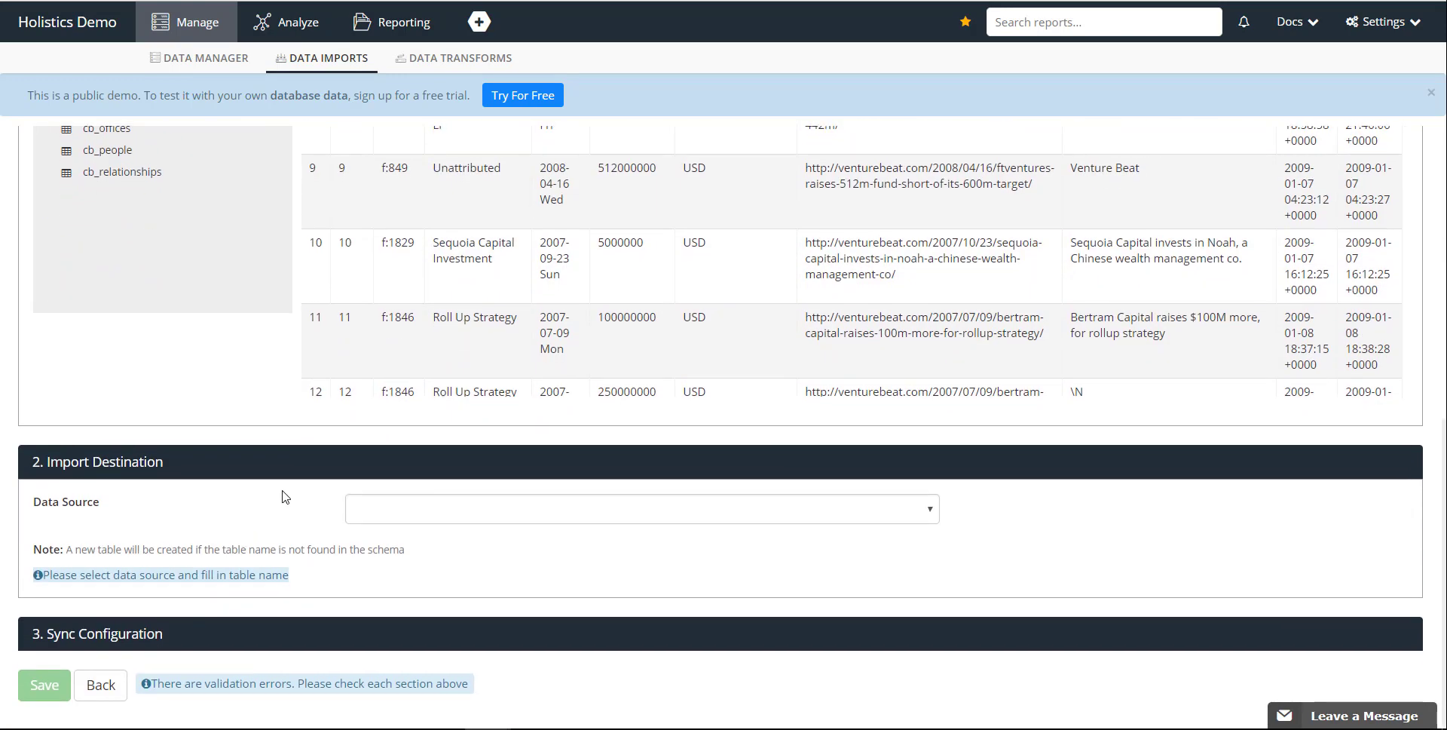
{"action": "left_click", "coordinate": [465, 512]}
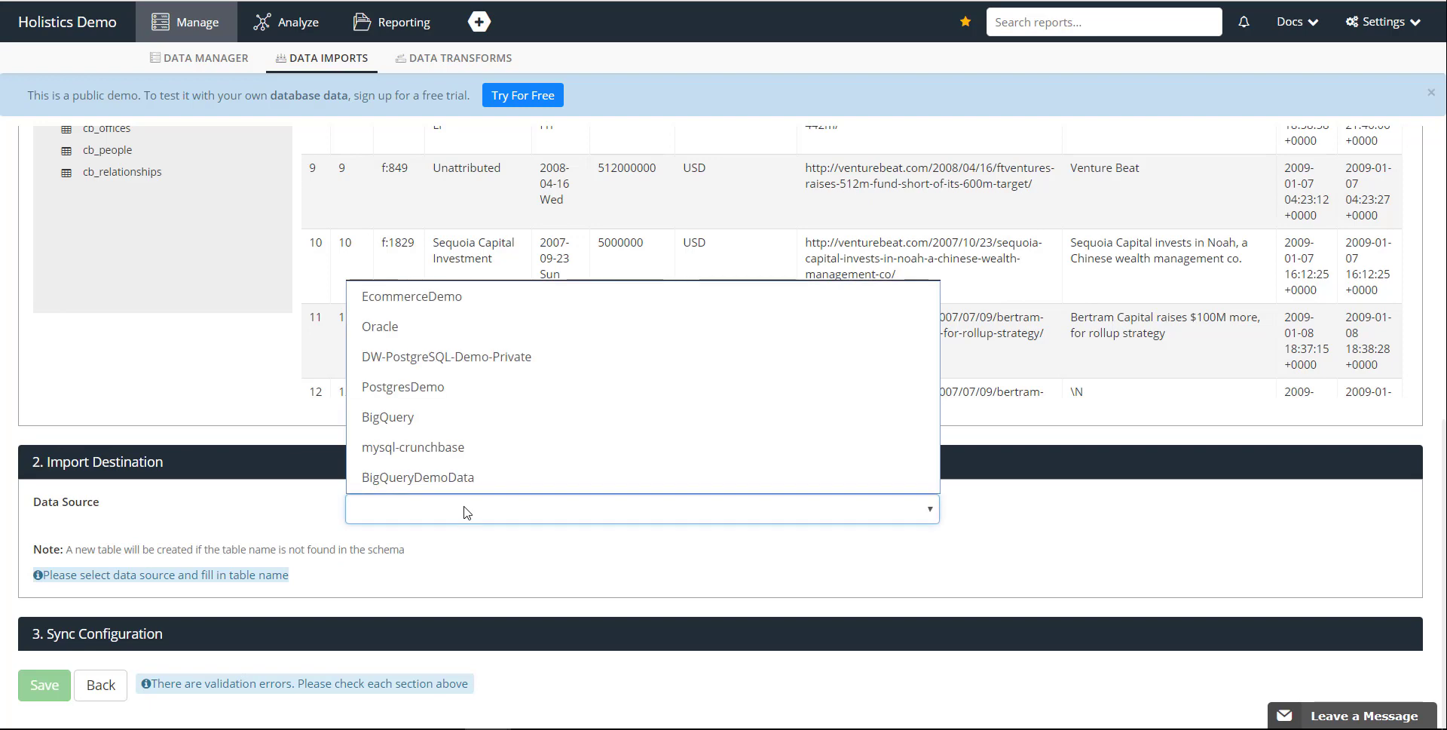
{"action": "left_click", "coordinate": [518, 365]}
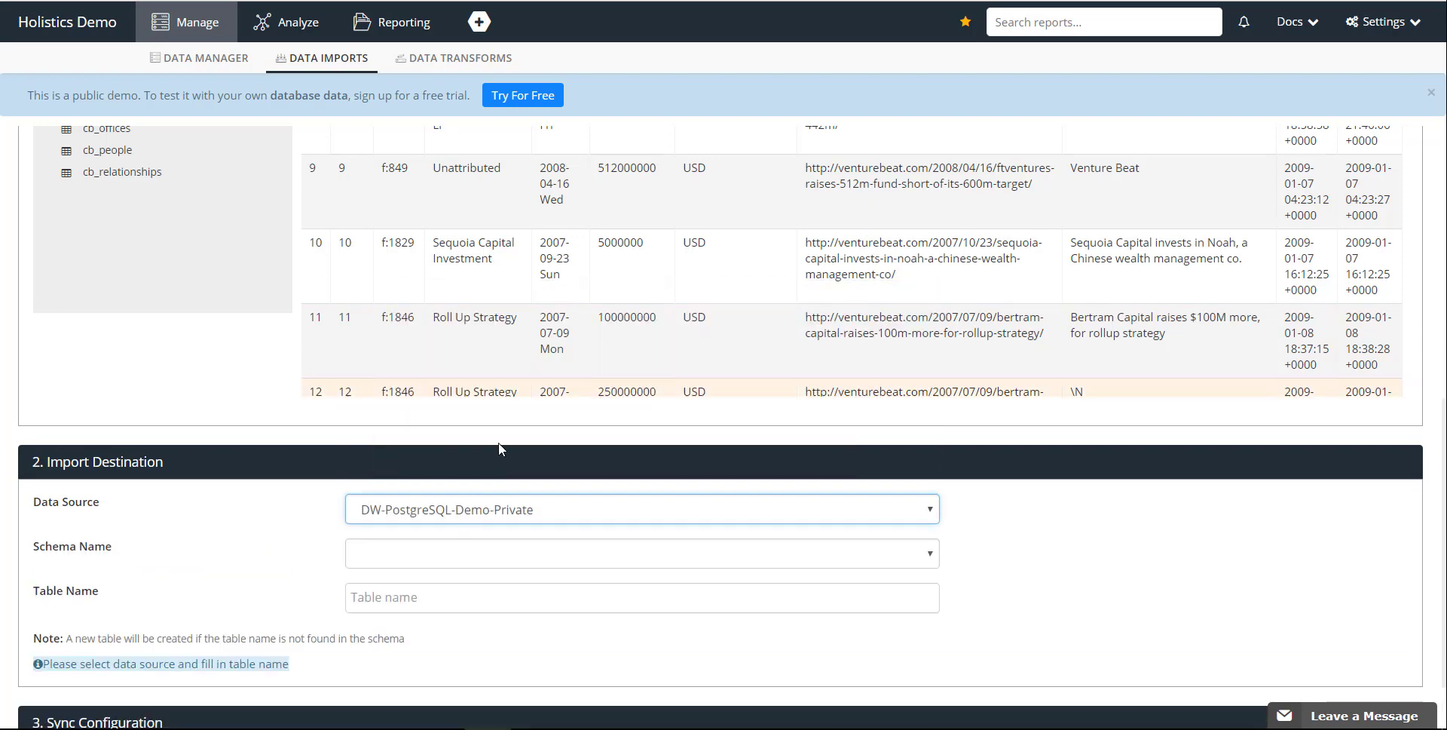
{"action": "scroll", "coordinate": [162, 537], "scroll_direction": "down", "scroll_amount": 2}
{"action": "left_click", "coordinate": [447, 475]}
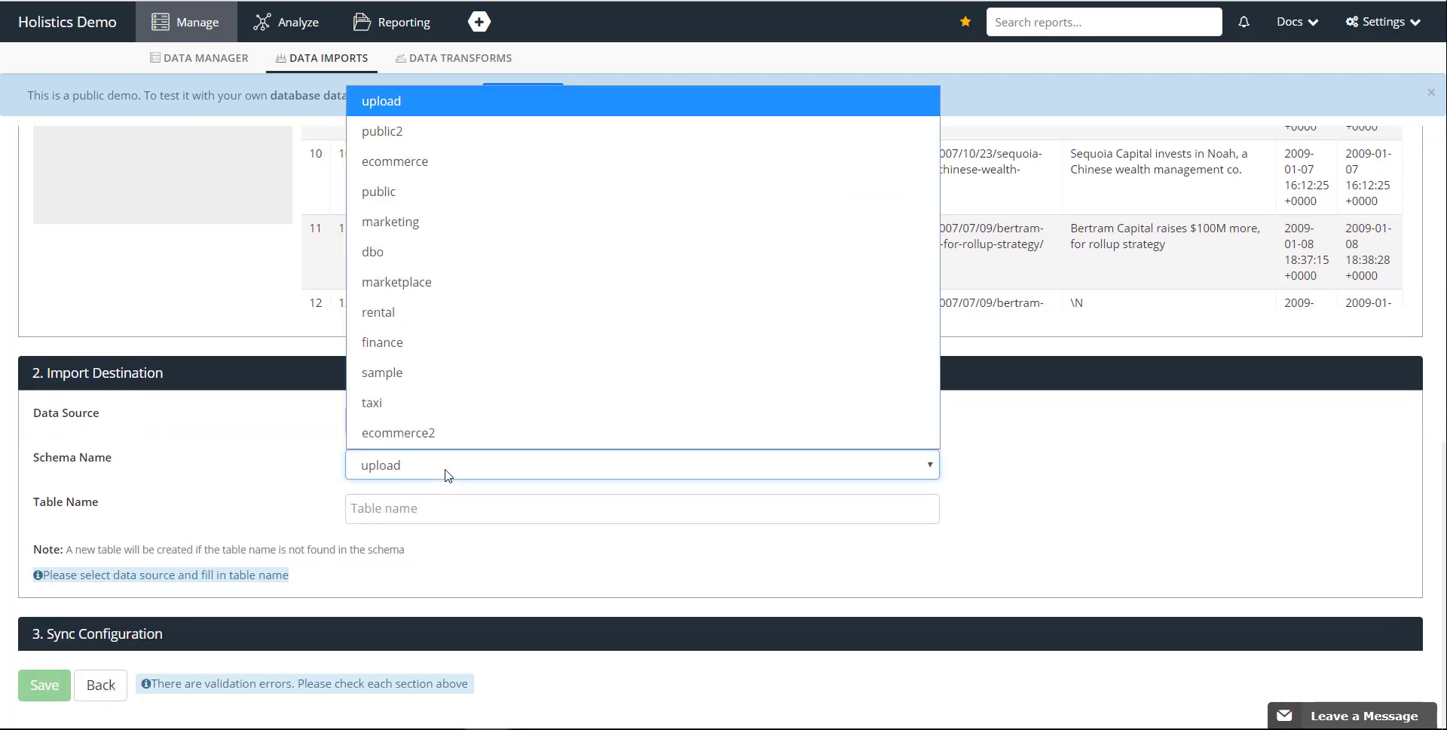
{"action": "left_click", "coordinate": [453, 101]}
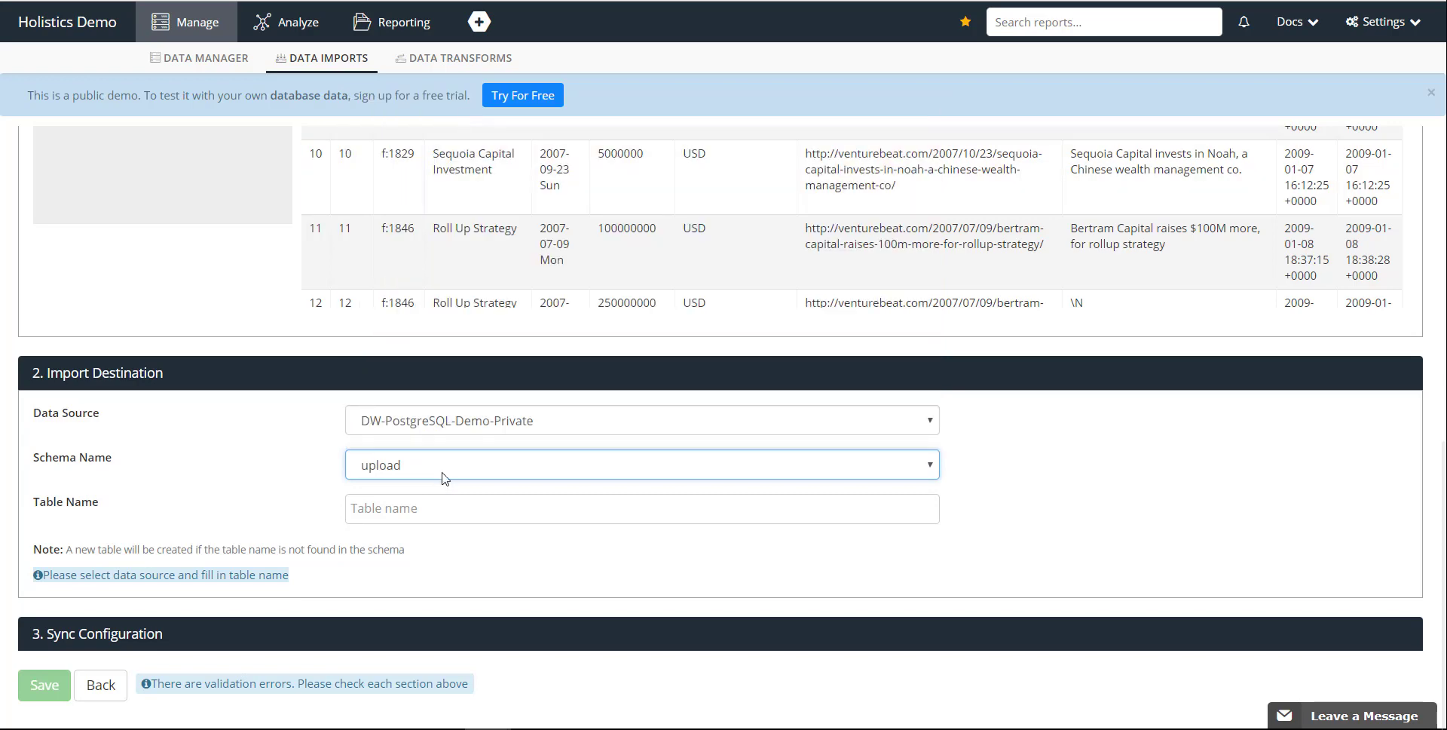
{"action": "left_click", "coordinate": [444, 499]}
{"action": "type", "text": "c"}
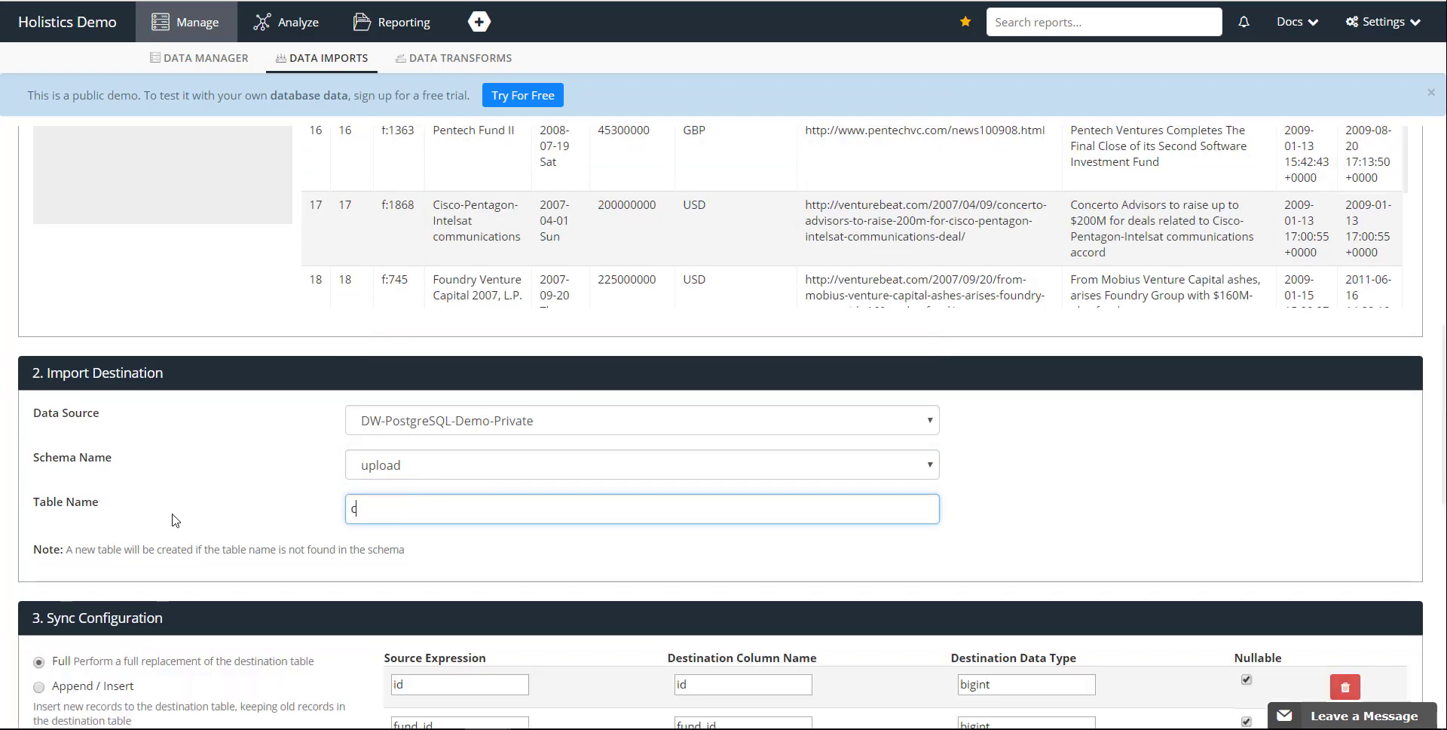
{"action": "type", "text": "b_funds"}
Review the sync mode and column mappings, and validate the sync configuration.
{"action": "scroll", "coordinate": [174, 519], "scroll_direction": "down", "scroll_amount": 6}
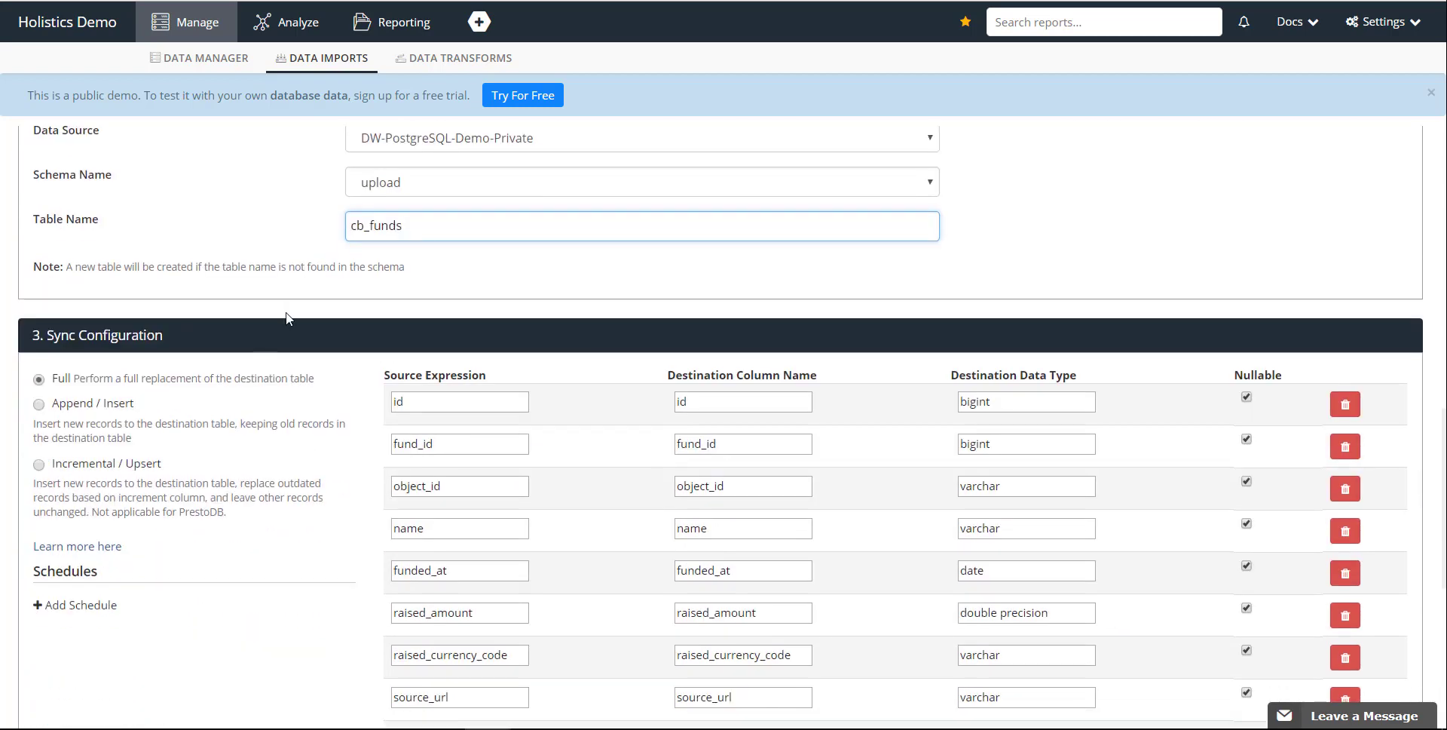
{"action": "scroll", "coordinate": [280, 311], "scroll_direction": "down", "scroll_amount": 1}
{"action": "scroll", "coordinate": [281, 332], "scroll_direction": "up", "scroll_amount": 1}
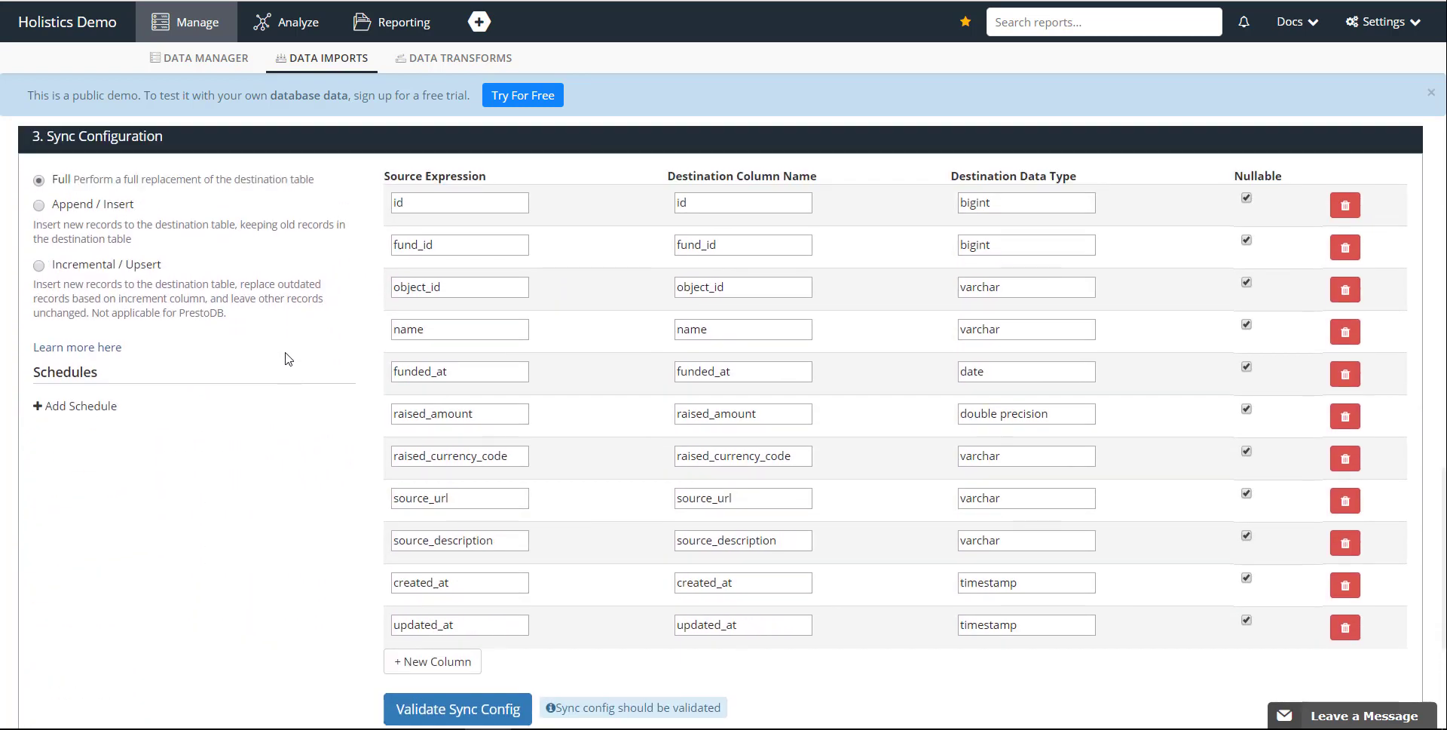
{"action": "scroll", "coordinate": [360, 601], "scroll_direction": "down", "scroll_amount": 1}
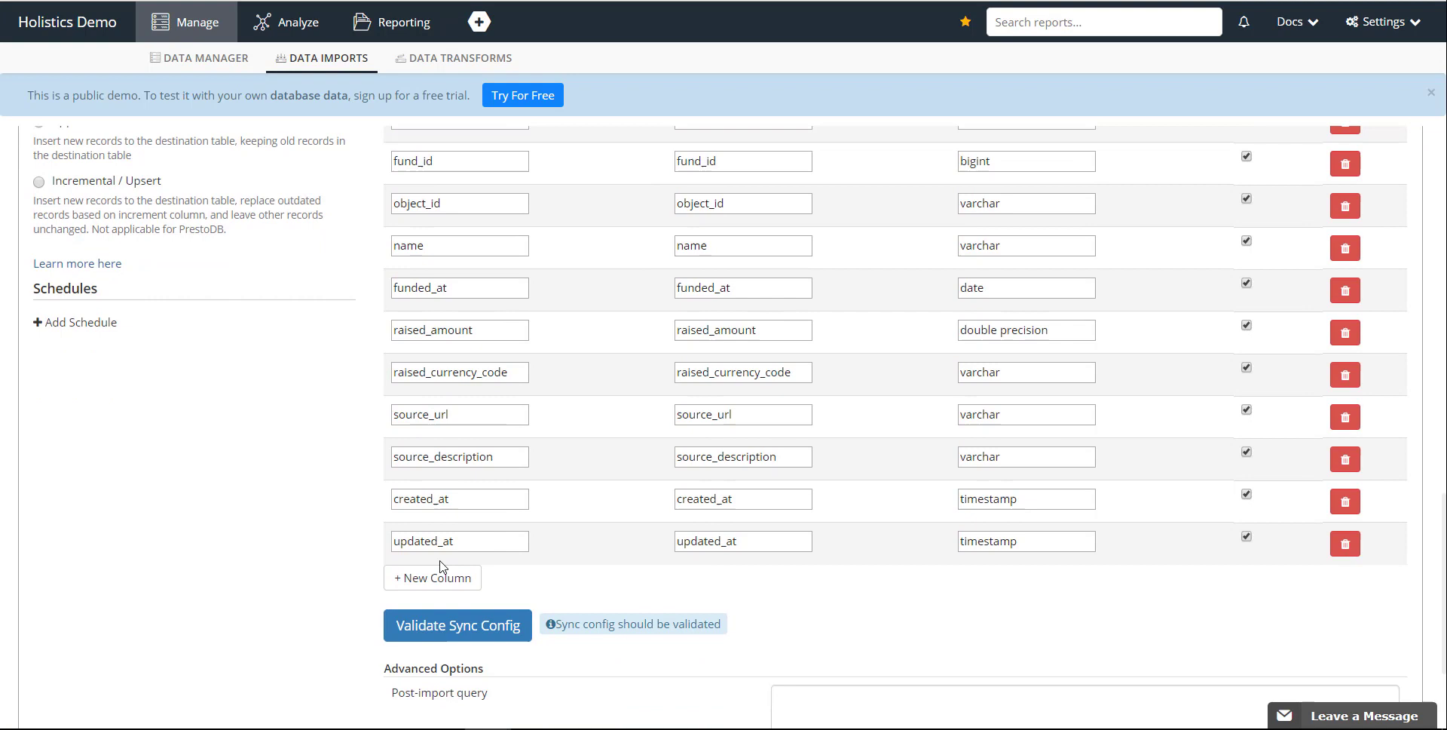
{"action": "left_click", "coordinate": [486, 626]}
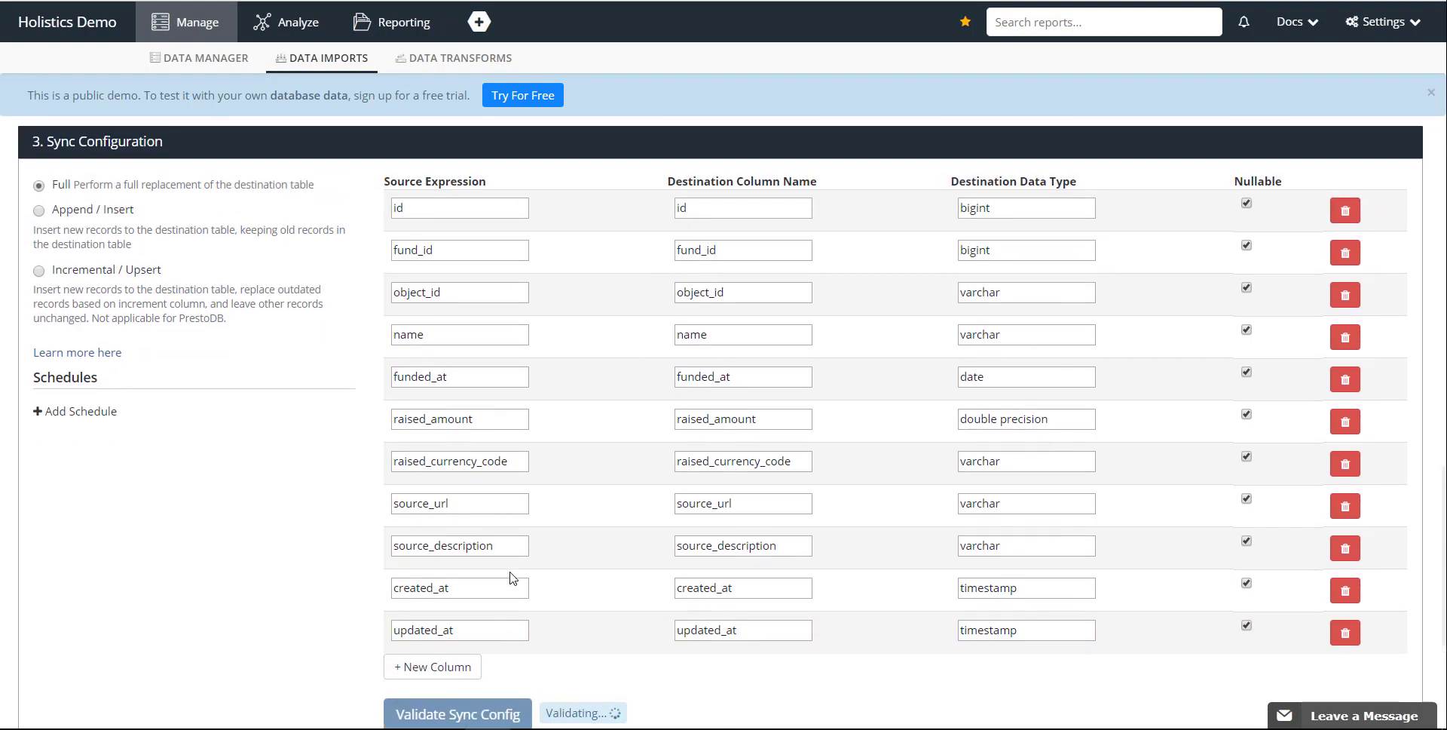
{"action": "scroll", "coordinate": [508, 578], "scroll_direction": "up", "scroll_amount": 1}
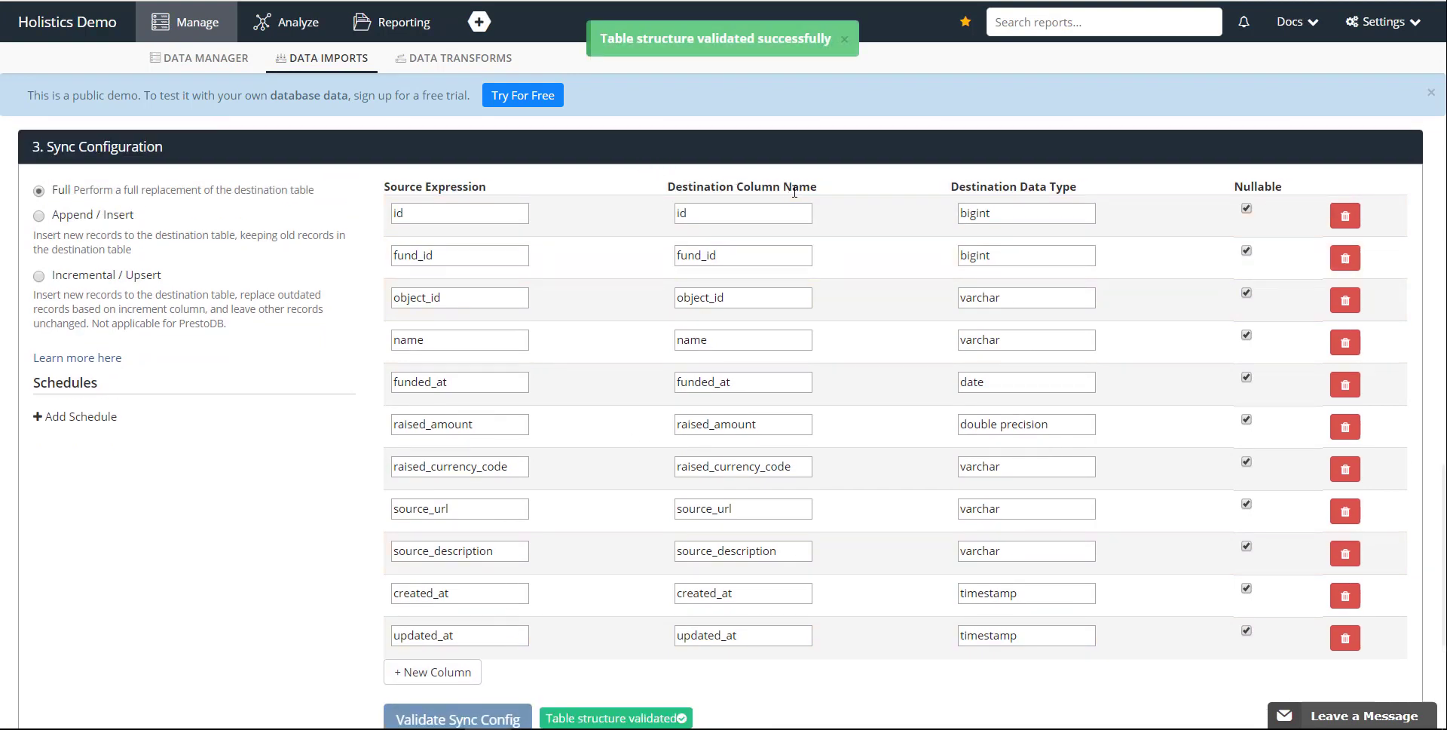
{"action": "scroll", "coordinate": [931, 332], "scroll_direction": "down", "scroll_amount": 1}
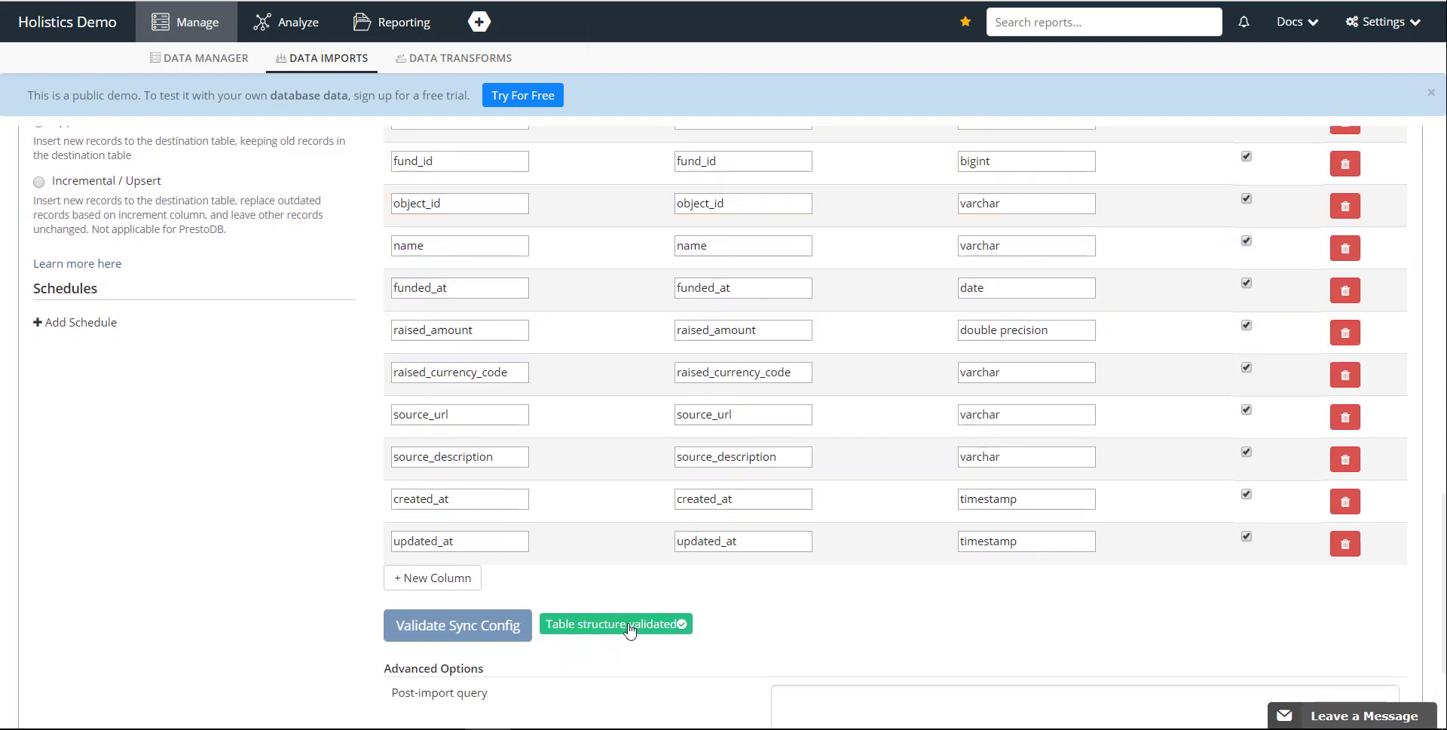
{"action": "scroll", "coordinate": [293, 416], "scroll_direction": "up", "scroll_amount": 1}
{"action": "scroll", "coordinate": [293, 415], "scroll_direction": "down", "scroll_amount": 1}
Start adding a schedule to the import and try a recurring interval of every 15 minutes.
{"action": "left_click", "coordinate": [95, 323]}
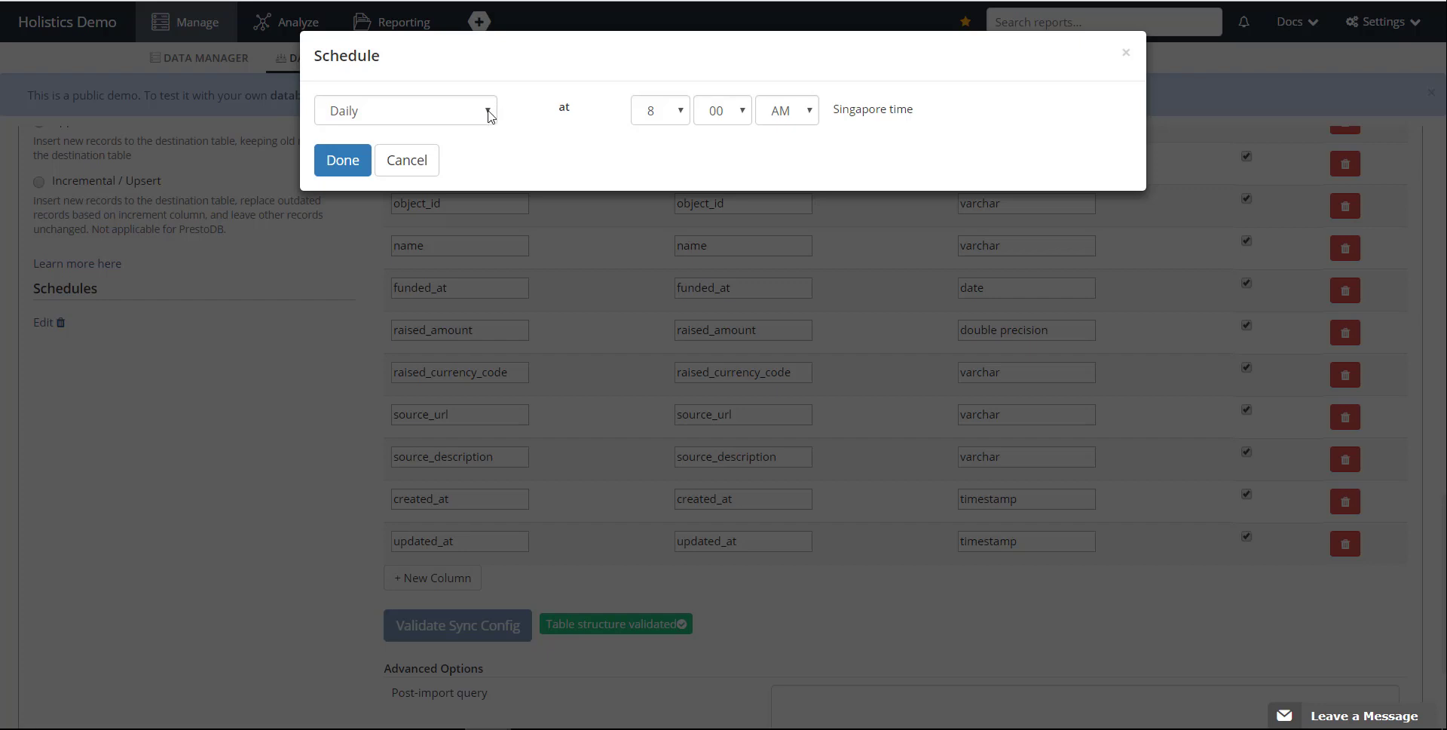
{"action": "left_click", "coordinate": [663, 124]}
{"action": "left_click", "coordinate": [667, 126]}
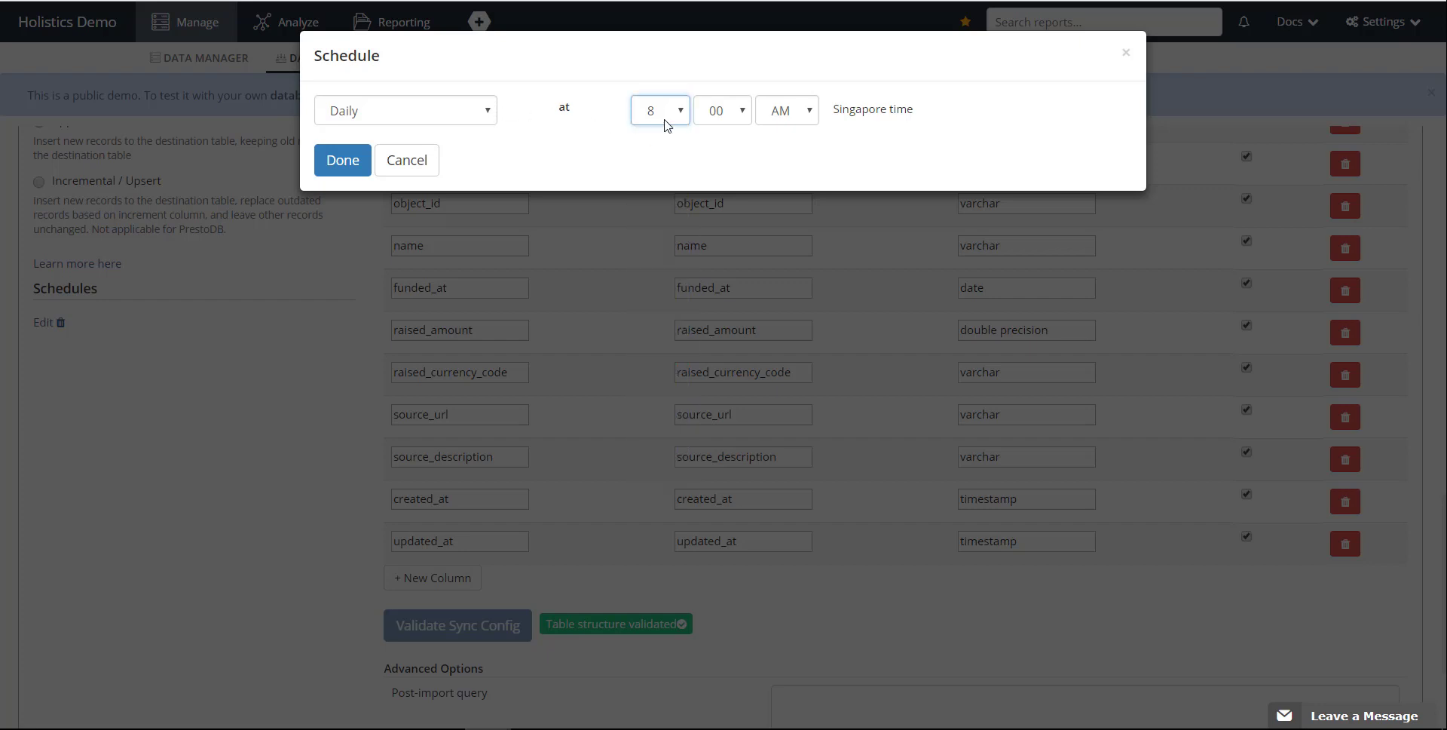
{"action": "left_click", "coordinate": [475, 120]}
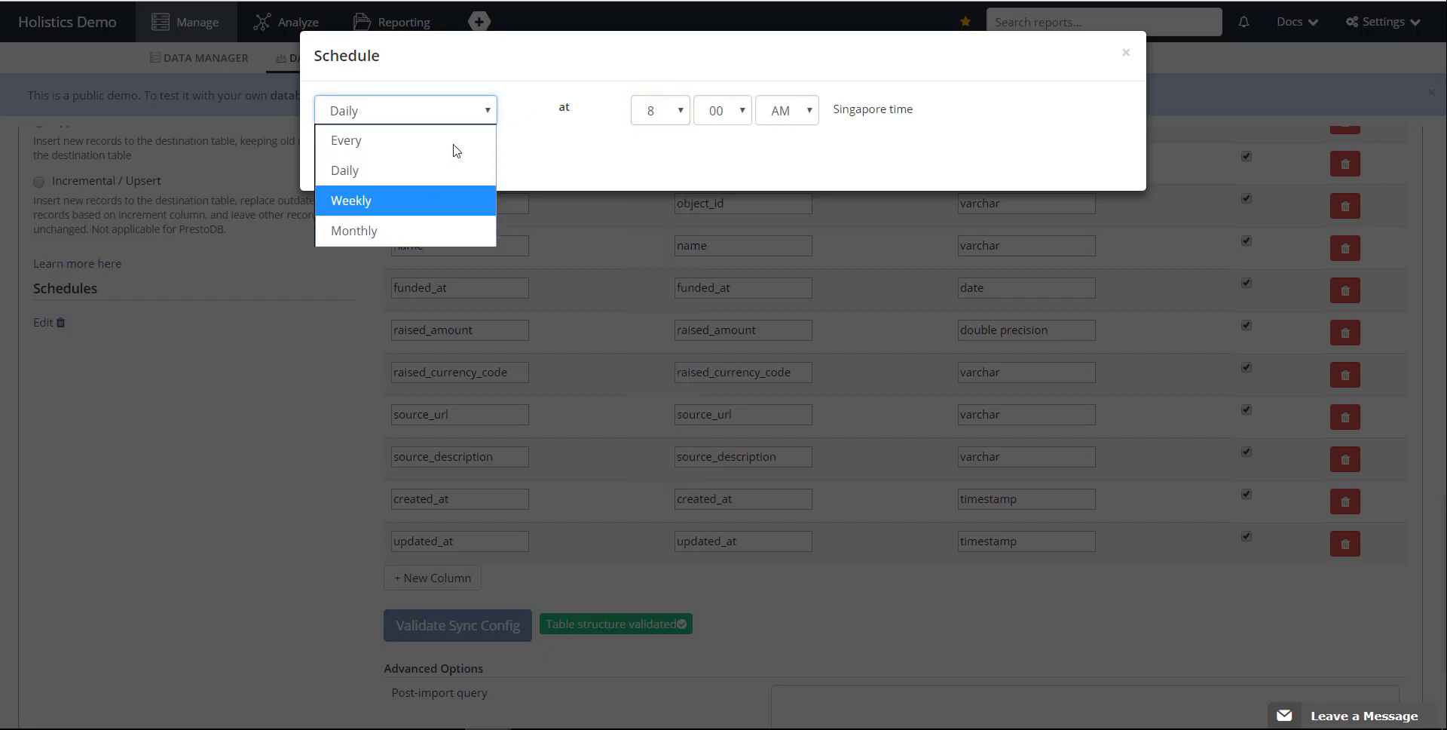
{"action": "left_click", "coordinate": [455, 144]}
{"action": "left_click", "coordinate": [630, 122]}
{"action": "left_click", "coordinate": [630, 122]}
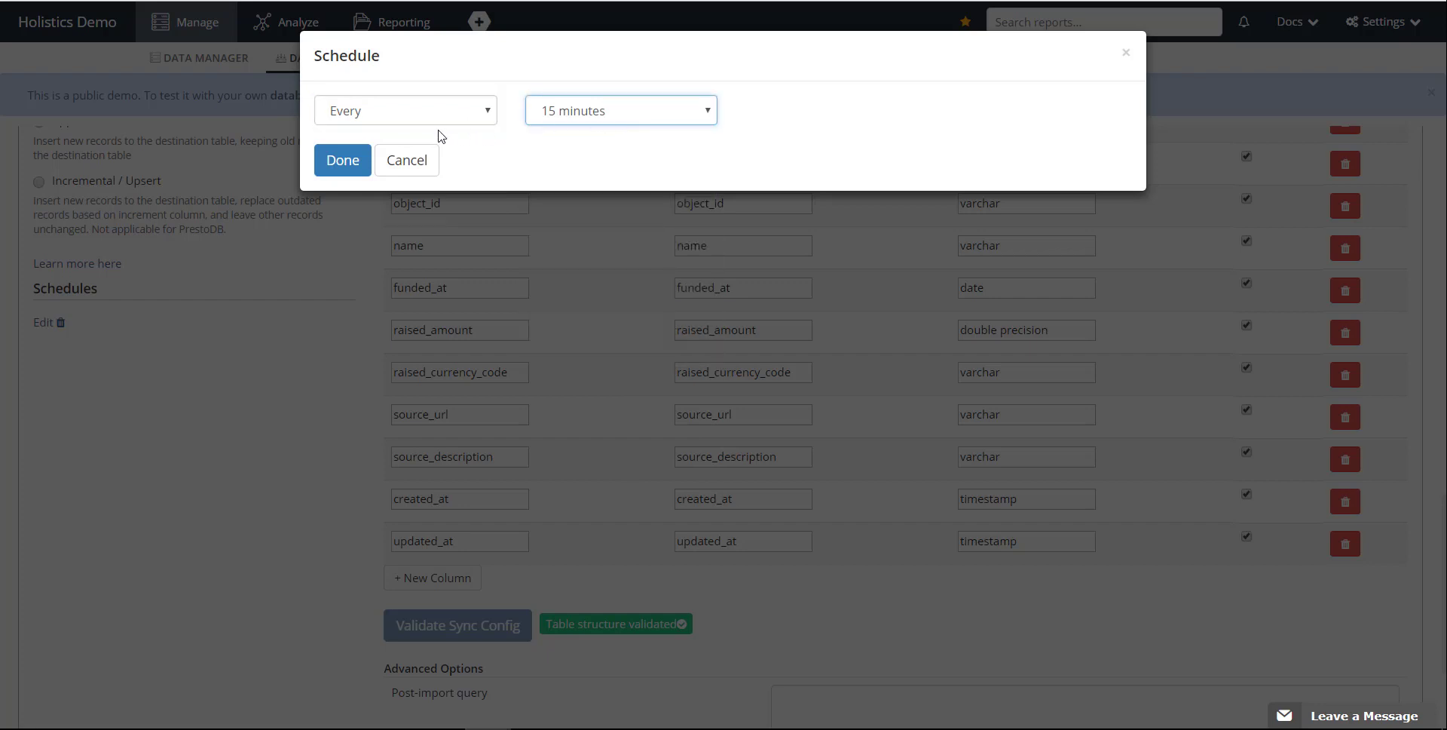
Set the import schedule to run daily at 12:00 AM Singapore time.
{"action": "left_click", "coordinate": [440, 129]}
{"action": "left_click", "coordinate": [441, 110]}
{"action": "left_click", "coordinate": [444, 127]}
{"action": "left_click", "coordinate": [444, 168]}
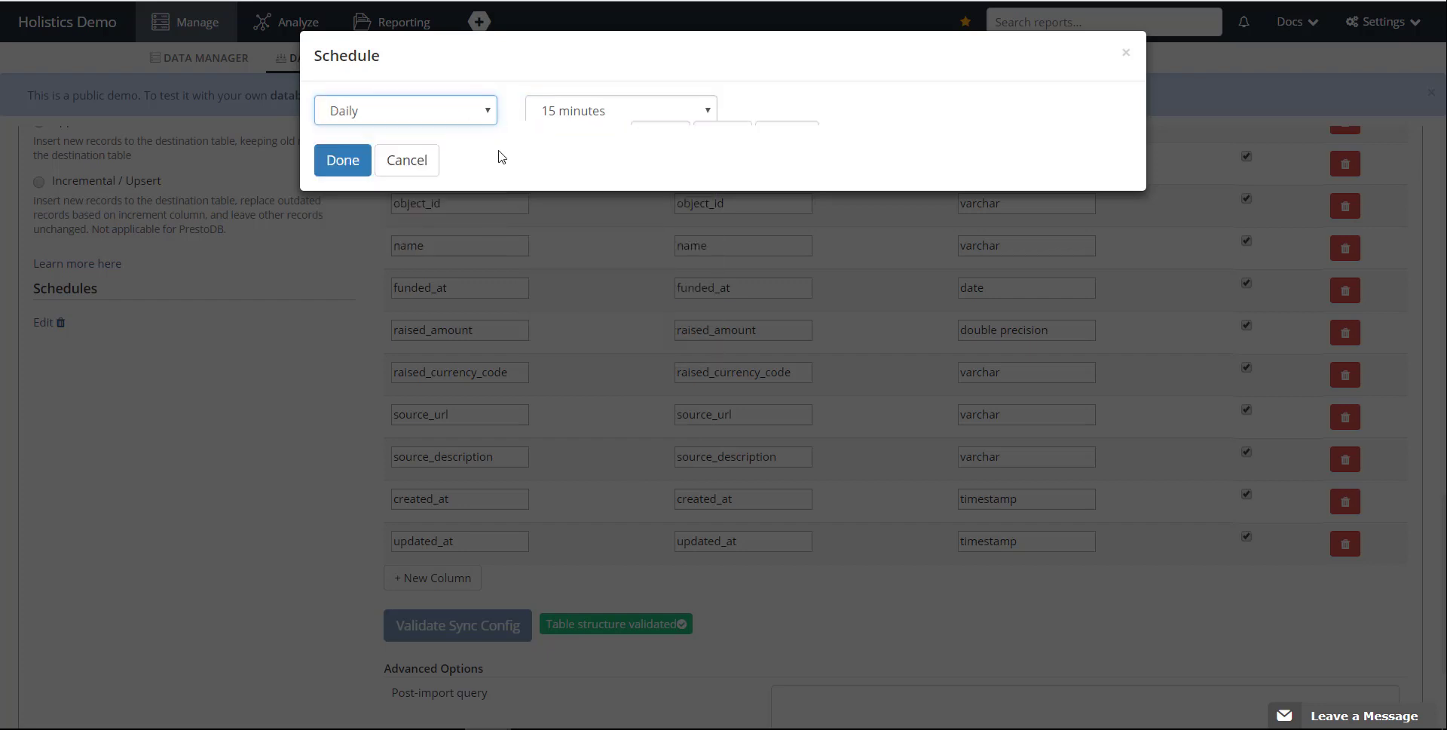
{"action": "left_click", "coordinate": [658, 113]}
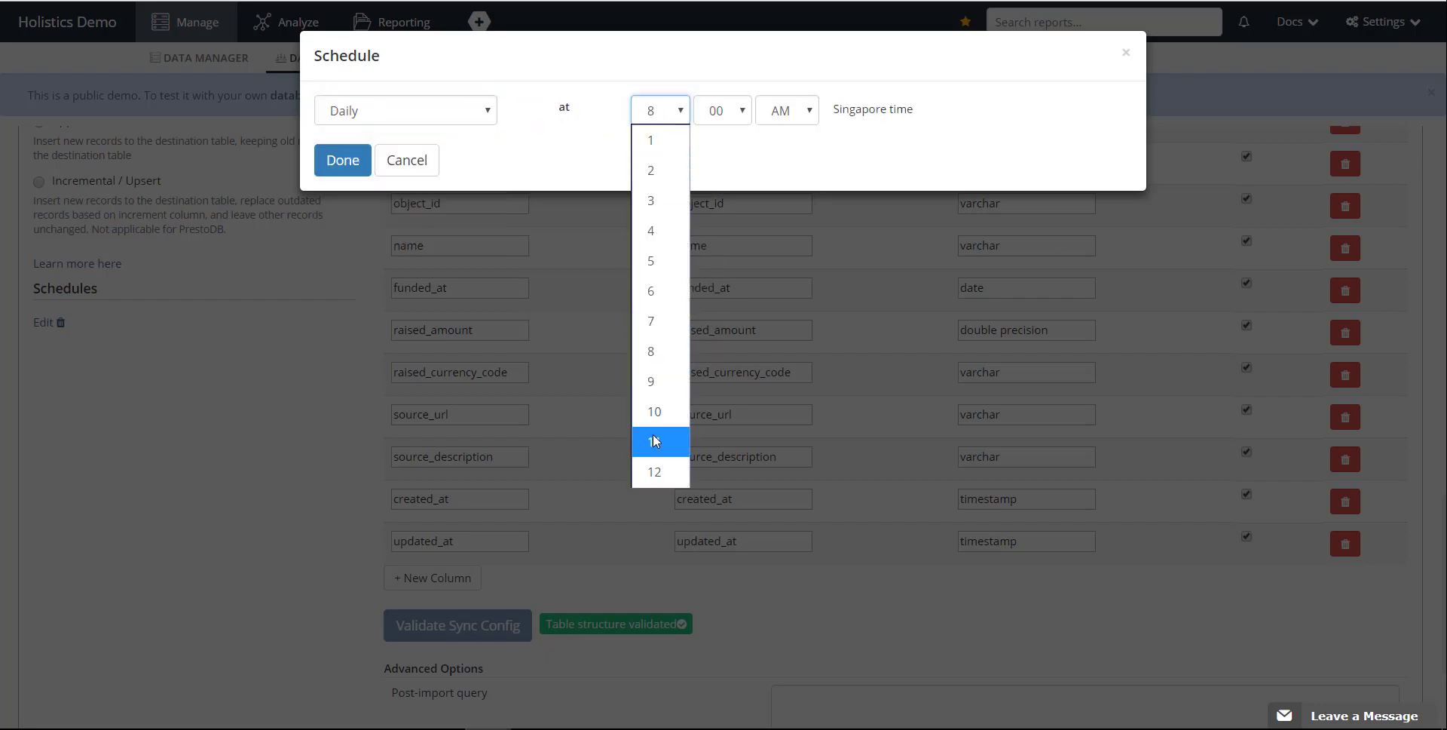
{"action": "left_click", "coordinate": [661, 472]}
{"action": "left_click", "coordinate": [345, 162]}
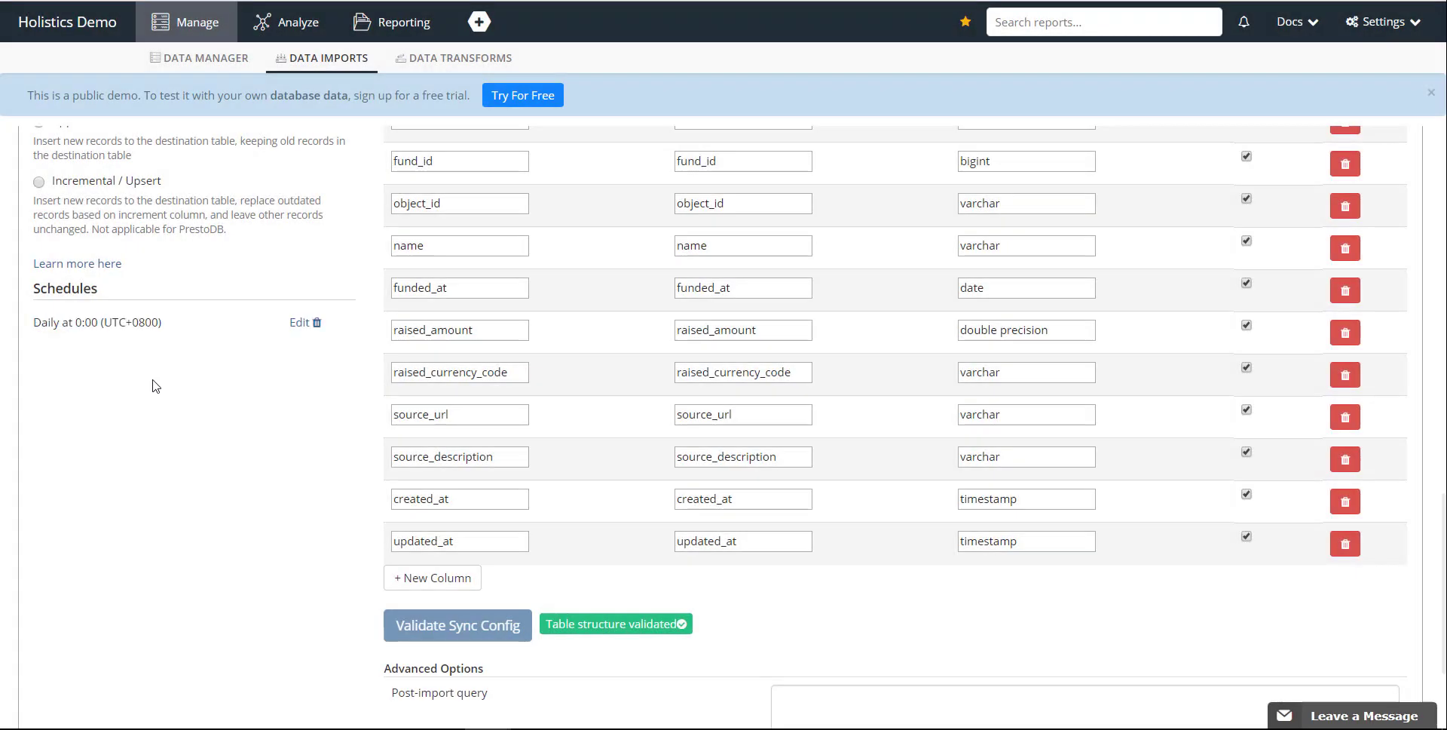
Save the scheduled data import, filter the import list by mysql, and execute the MySQL import immediately.
{"action": "scroll", "coordinate": [162, 396], "scroll_direction": "down", "scroll_amount": 3}
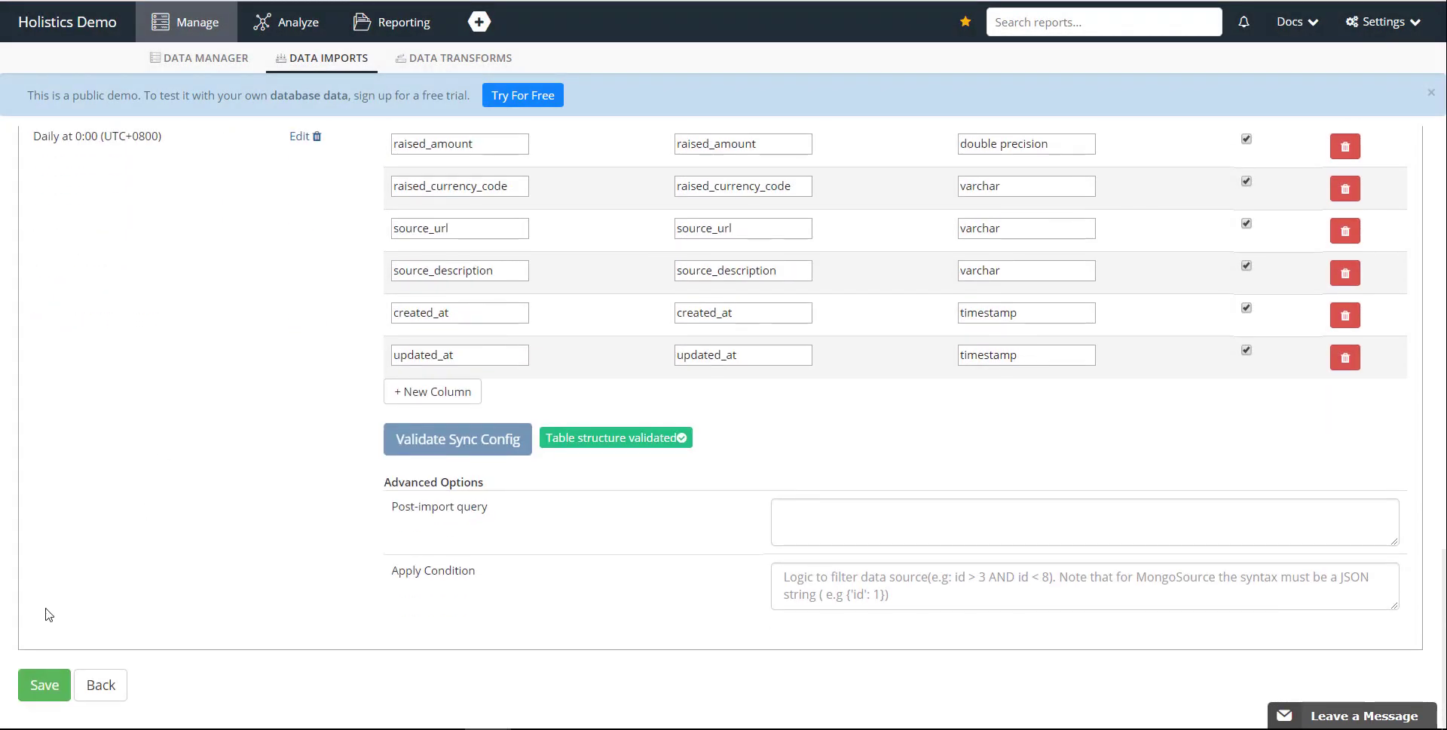
{"action": "left_click", "coordinate": [63, 686]}
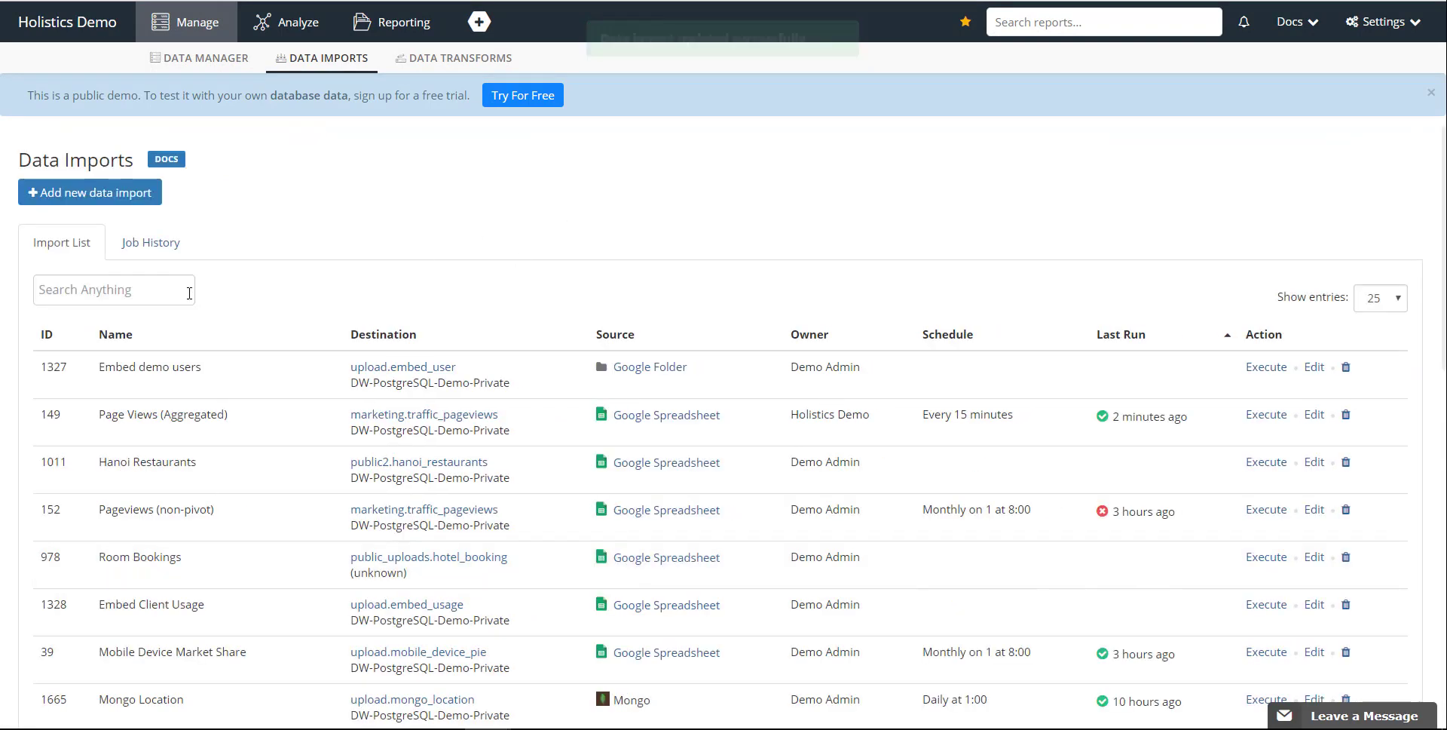
{"action": "type", "text": "mysql"}
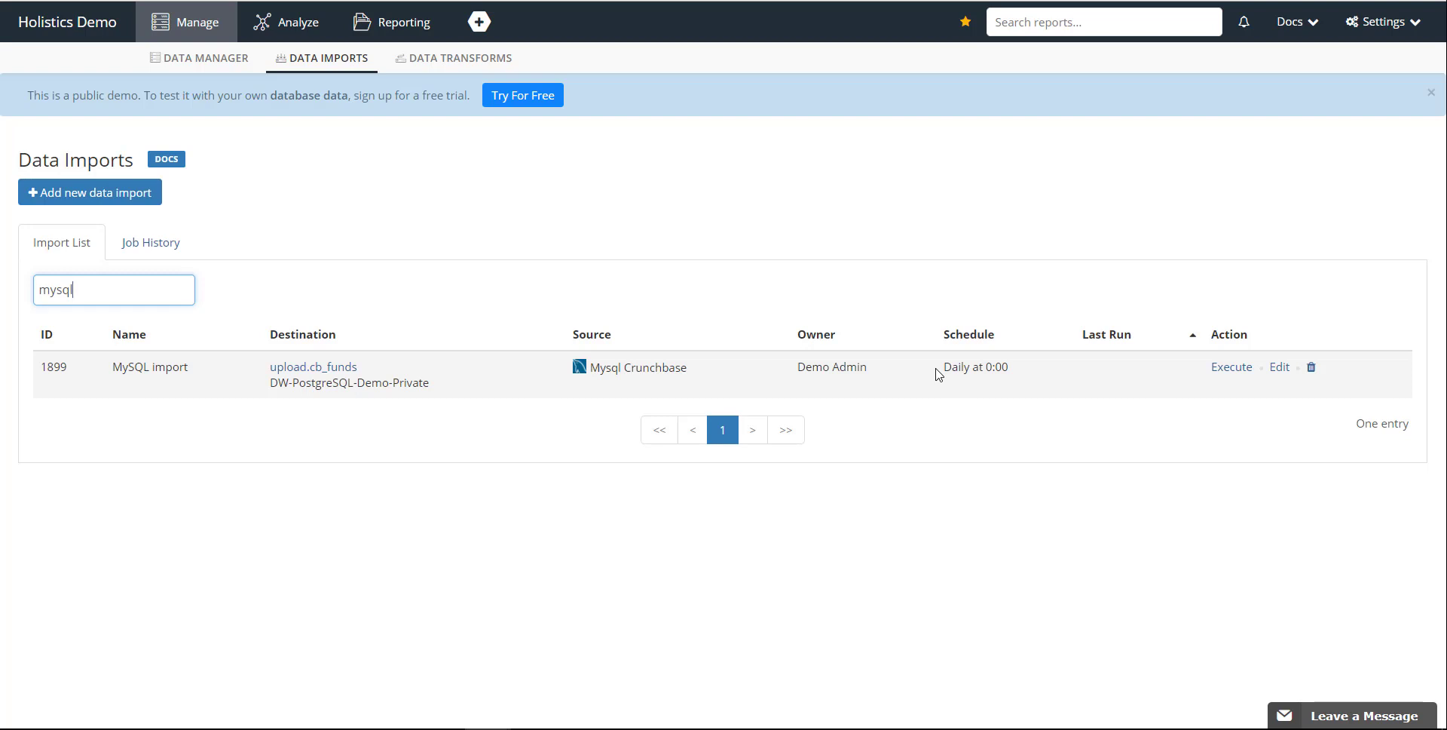
{"action": "left_click", "coordinate": [1232, 369]}
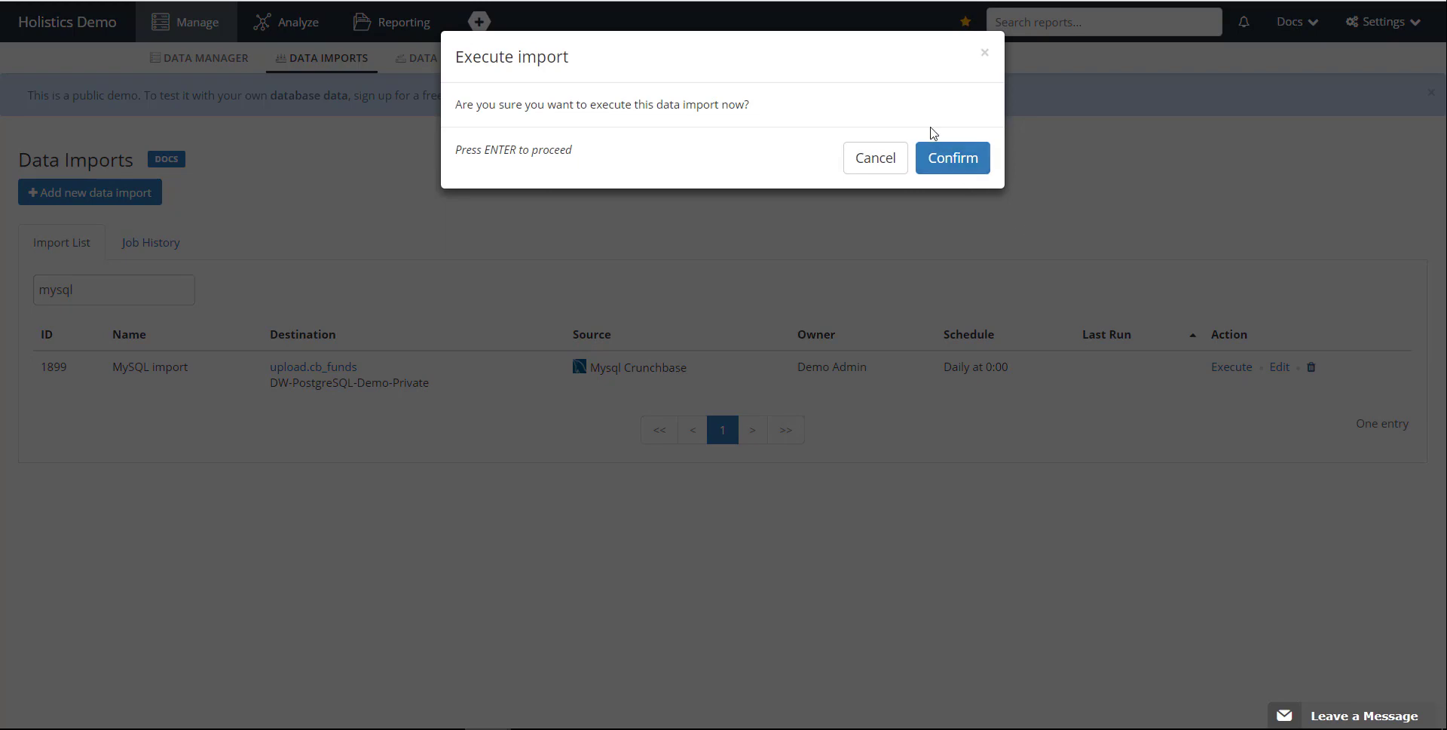
{"action": "left_click", "coordinate": [935, 134]}
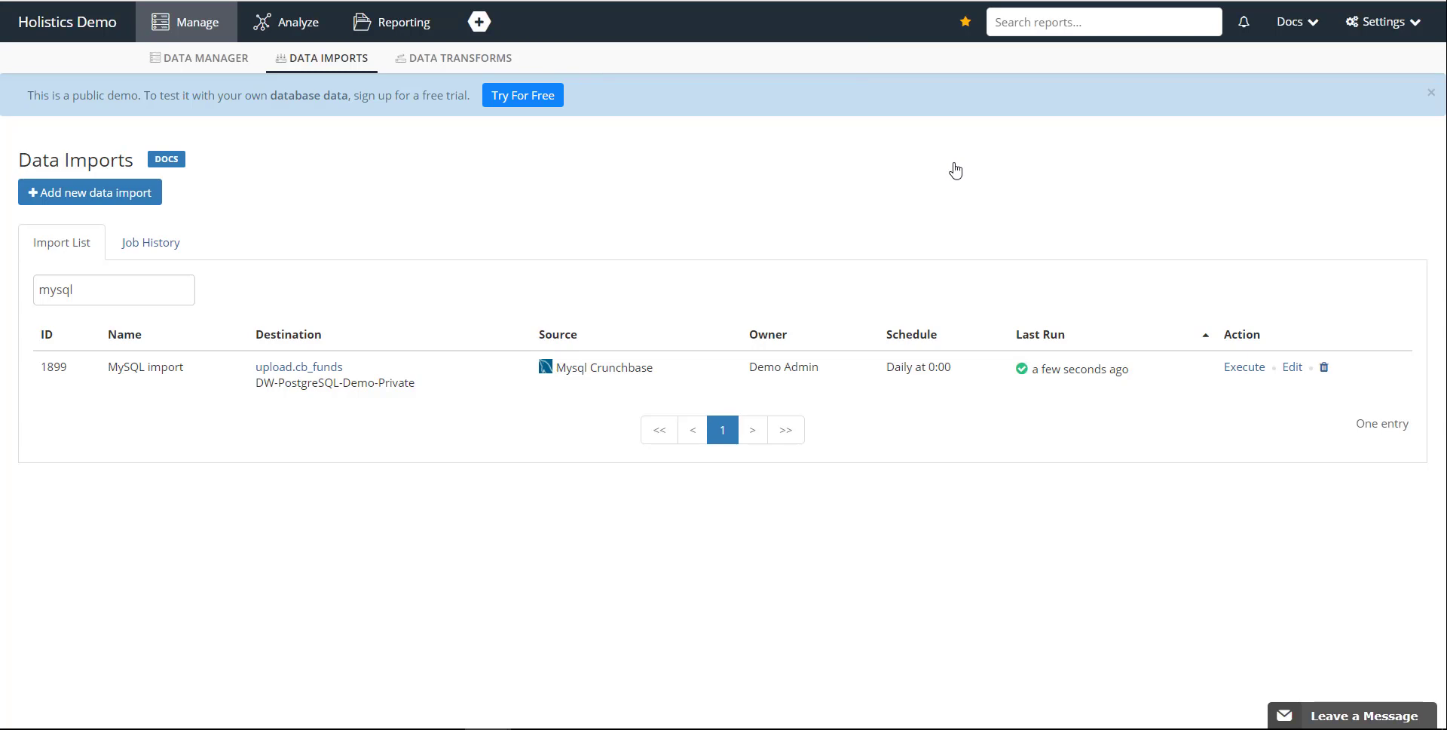
Check the MySQL import's run in the job history and review the rows loaded into upload.cb_funds.
{"action": "left_click", "coordinate": [168, 243]}
{"action": "left_click", "coordinate": [71, 348]}
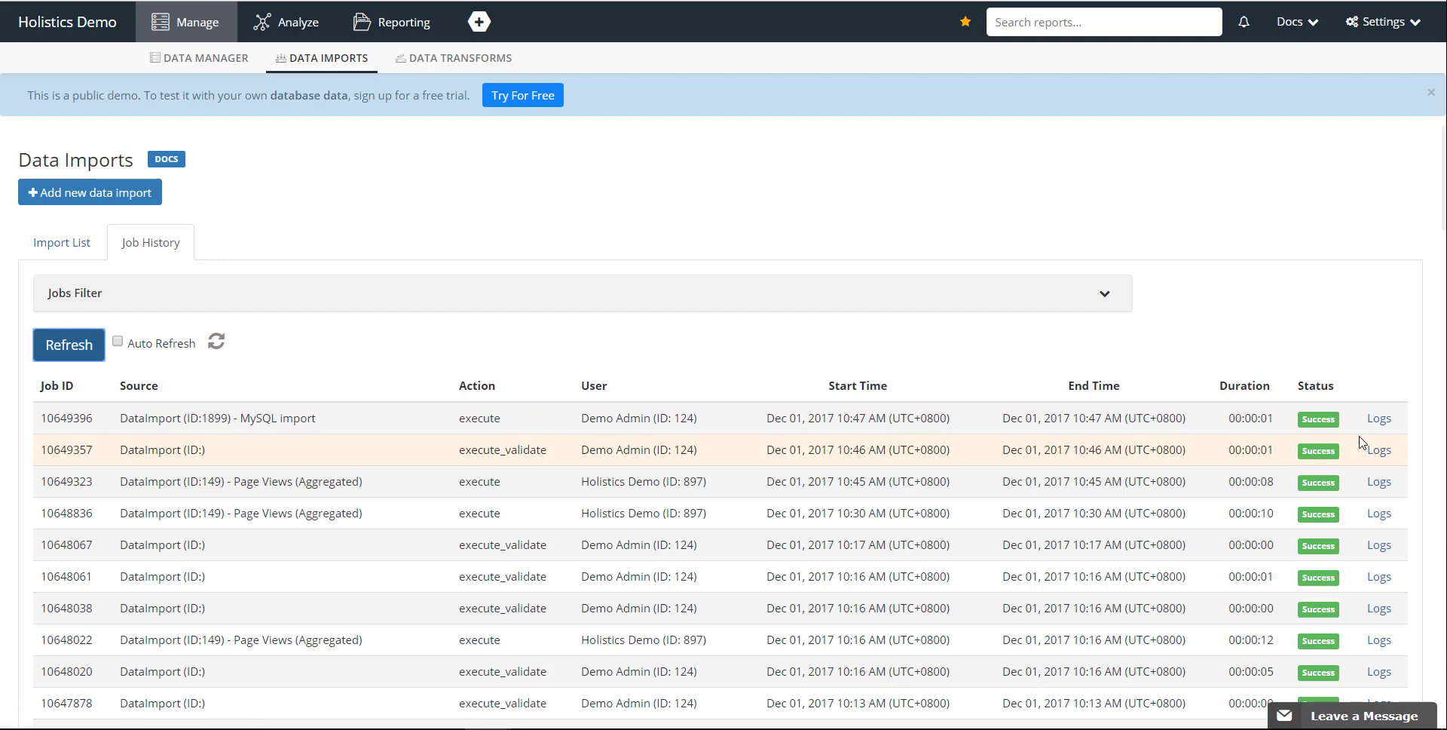
{"action": "left_click", "coordinate": [61, 242]}
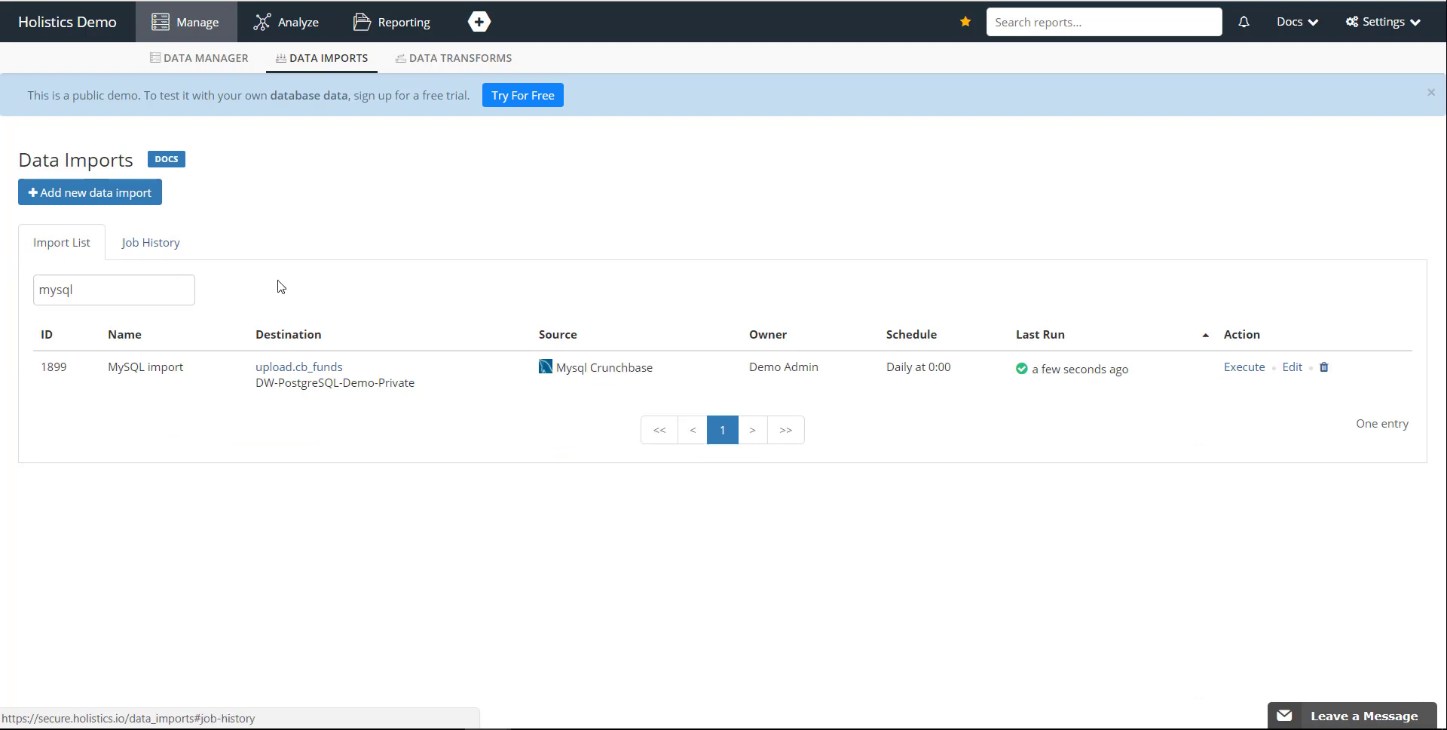
{"action": "left_click", "coordinate": [329, 368]}
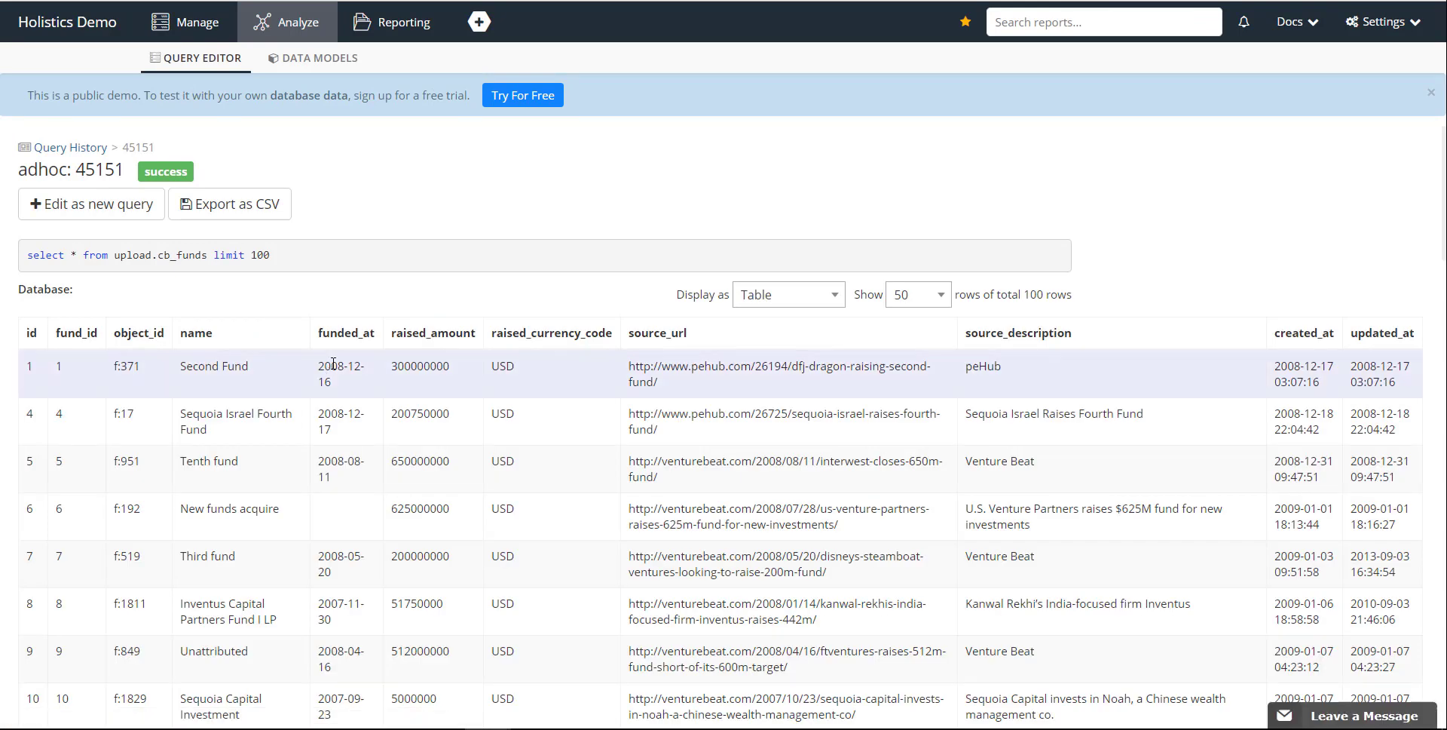
{"action": "scroll", "coordinate": [334, 363], "scroll_direction": "down", "scroll_amount": 8}
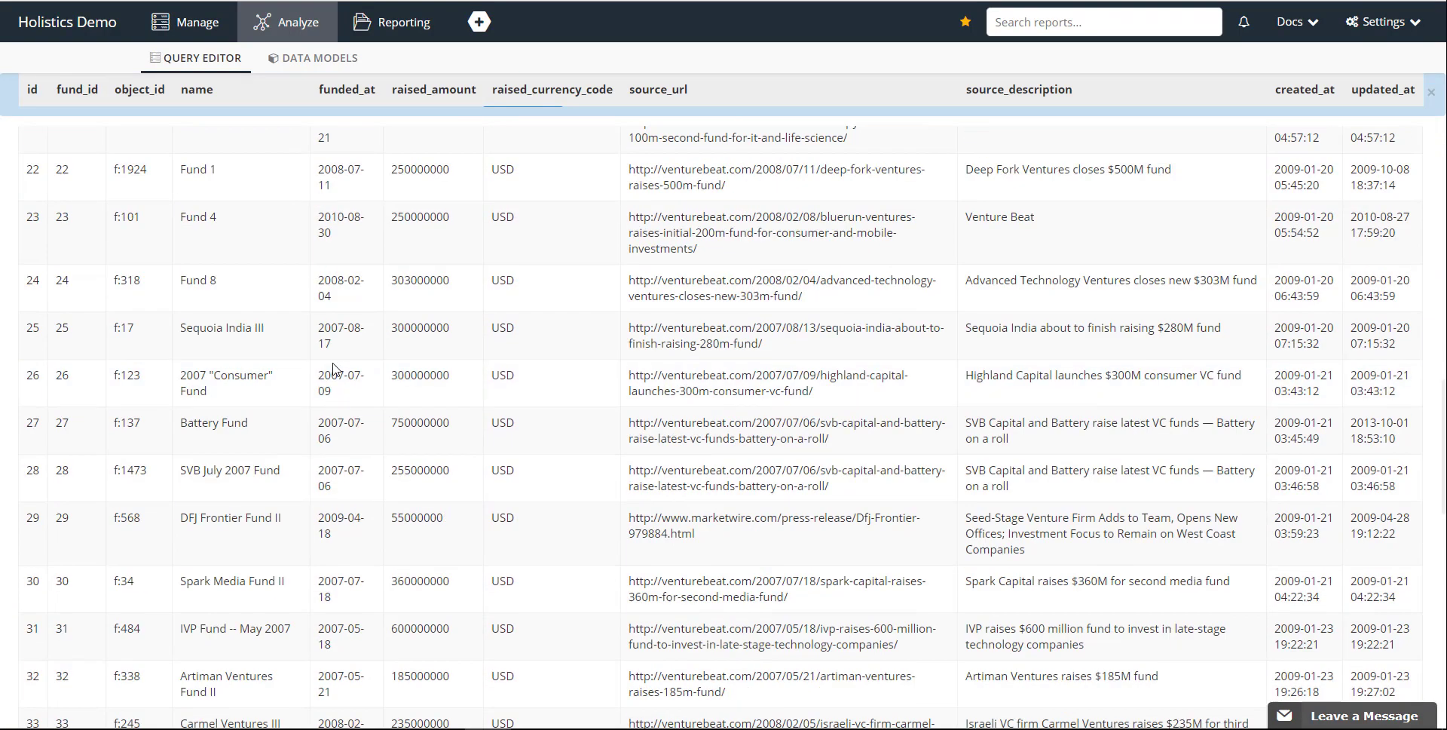
{"action": "scroll", "coordinate": [333, 369], "scroll_direction": "up", "scroll_amount": 8}
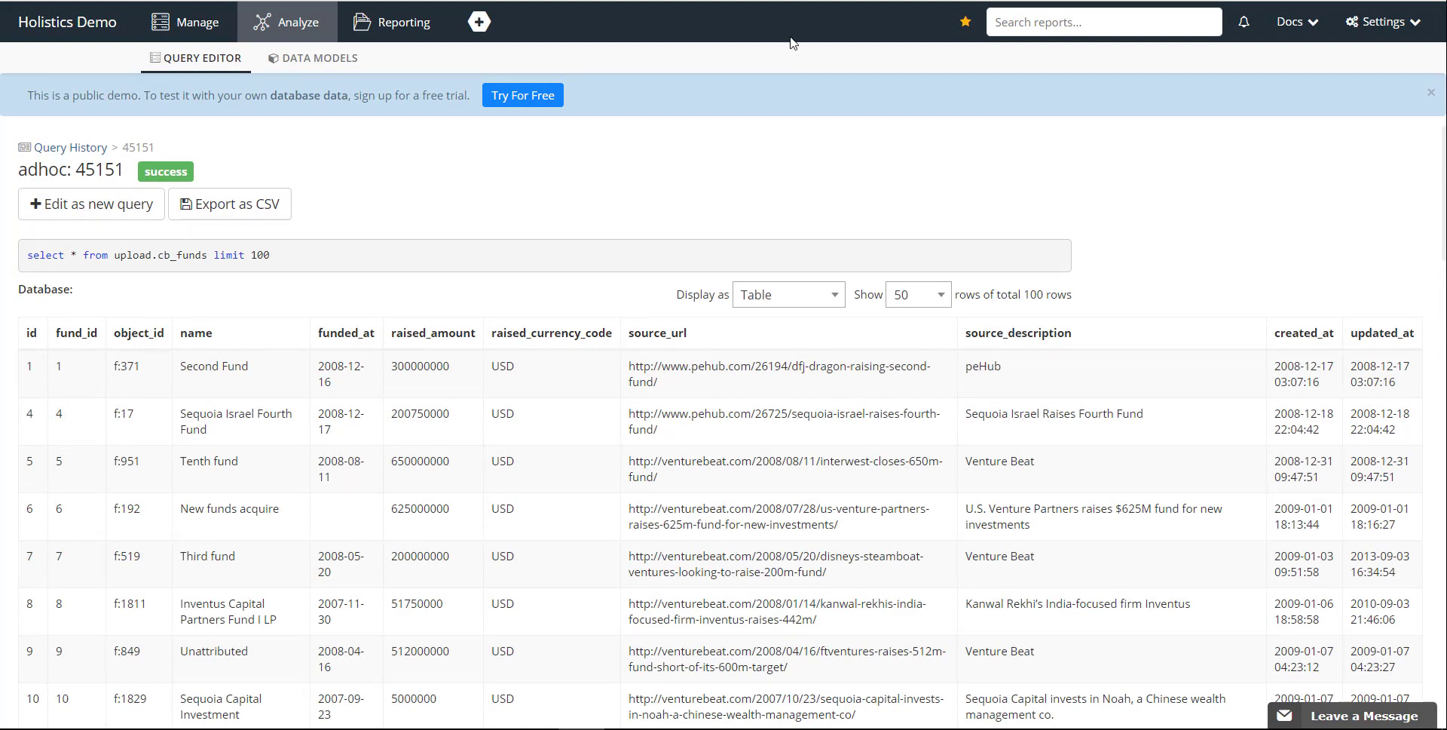
On DW-PostgreSQL-Demo-Private, run a new query left joining rental.customer to upload.cb_funds on H.id = C.customer_id, ordered by 1.
{"action": "left_click", "coordinate": [189, 60]}
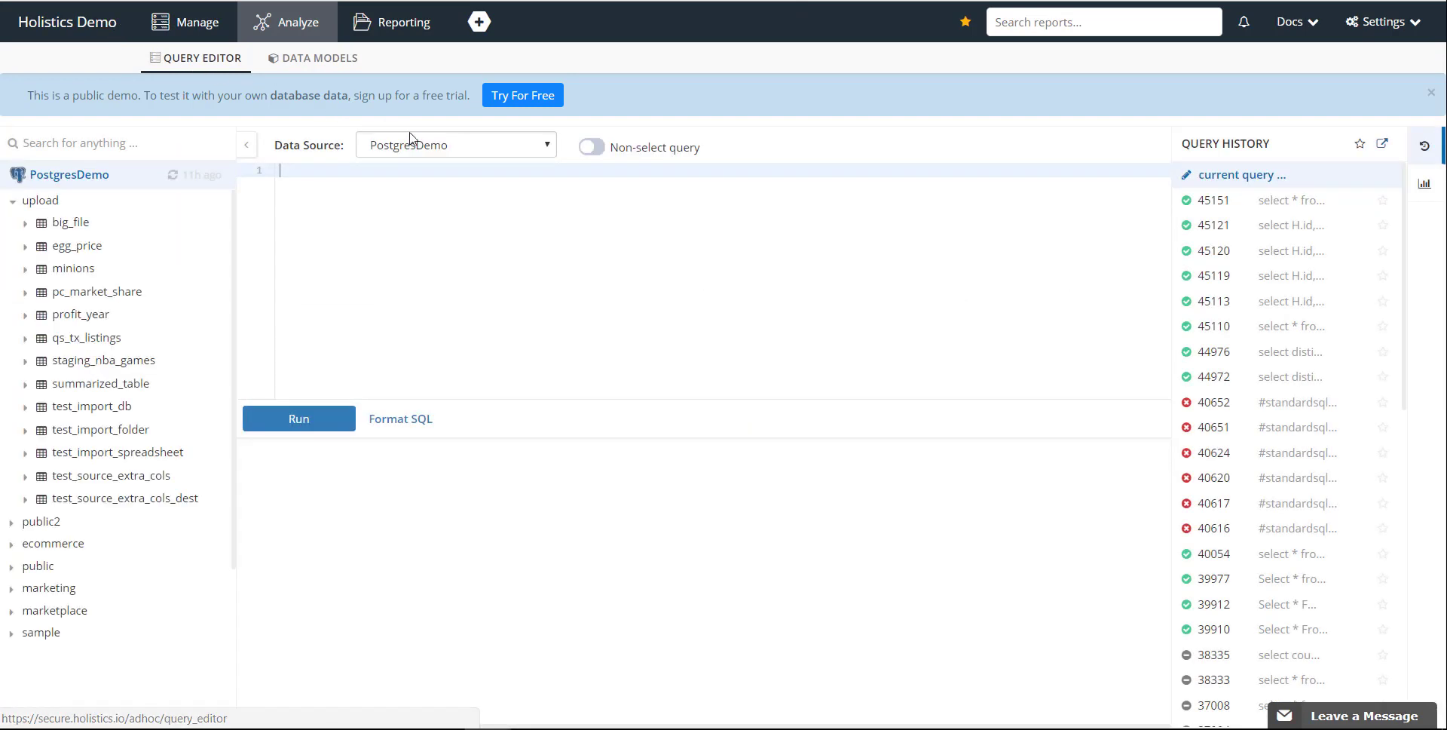
{"action": "left_click", "coordinate": [431, 150]}
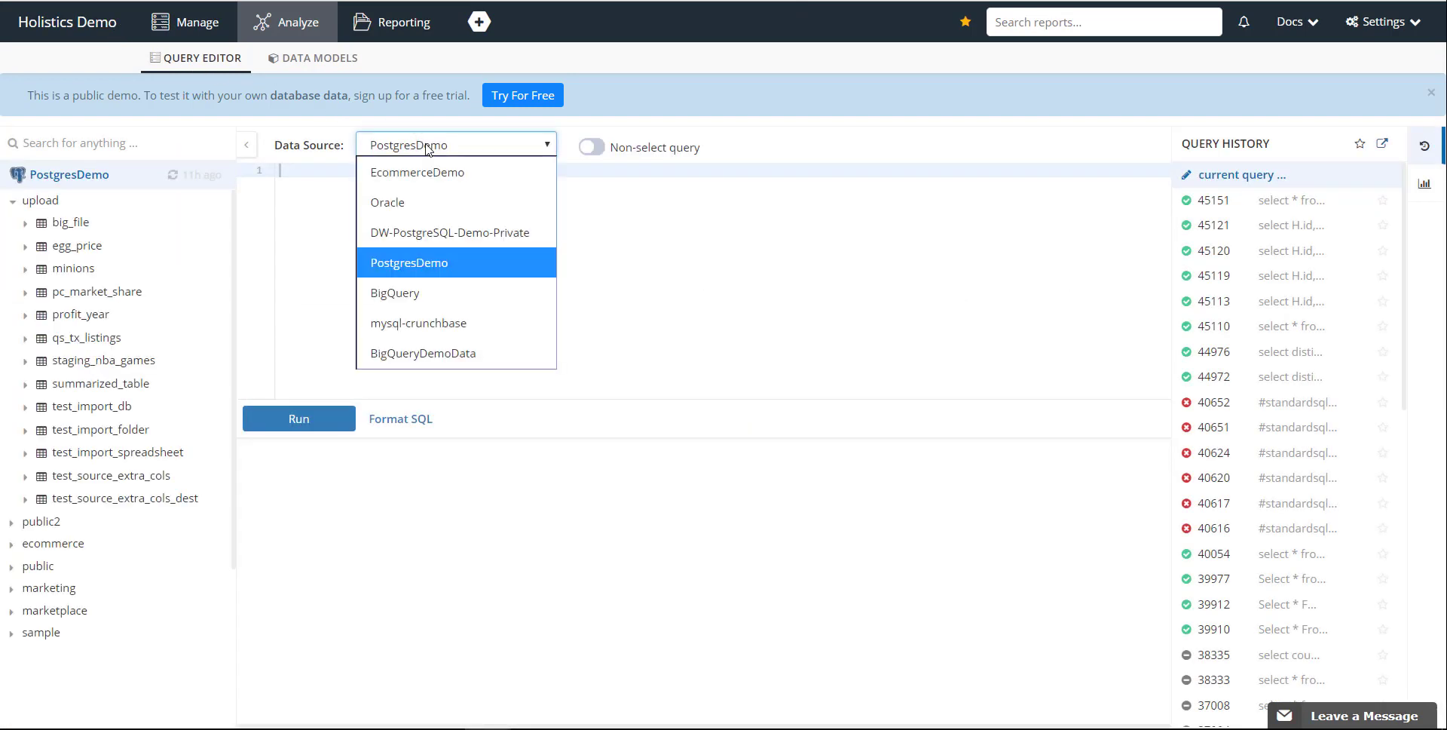
{"action": "left_click", "coordinate": [455, 241]}
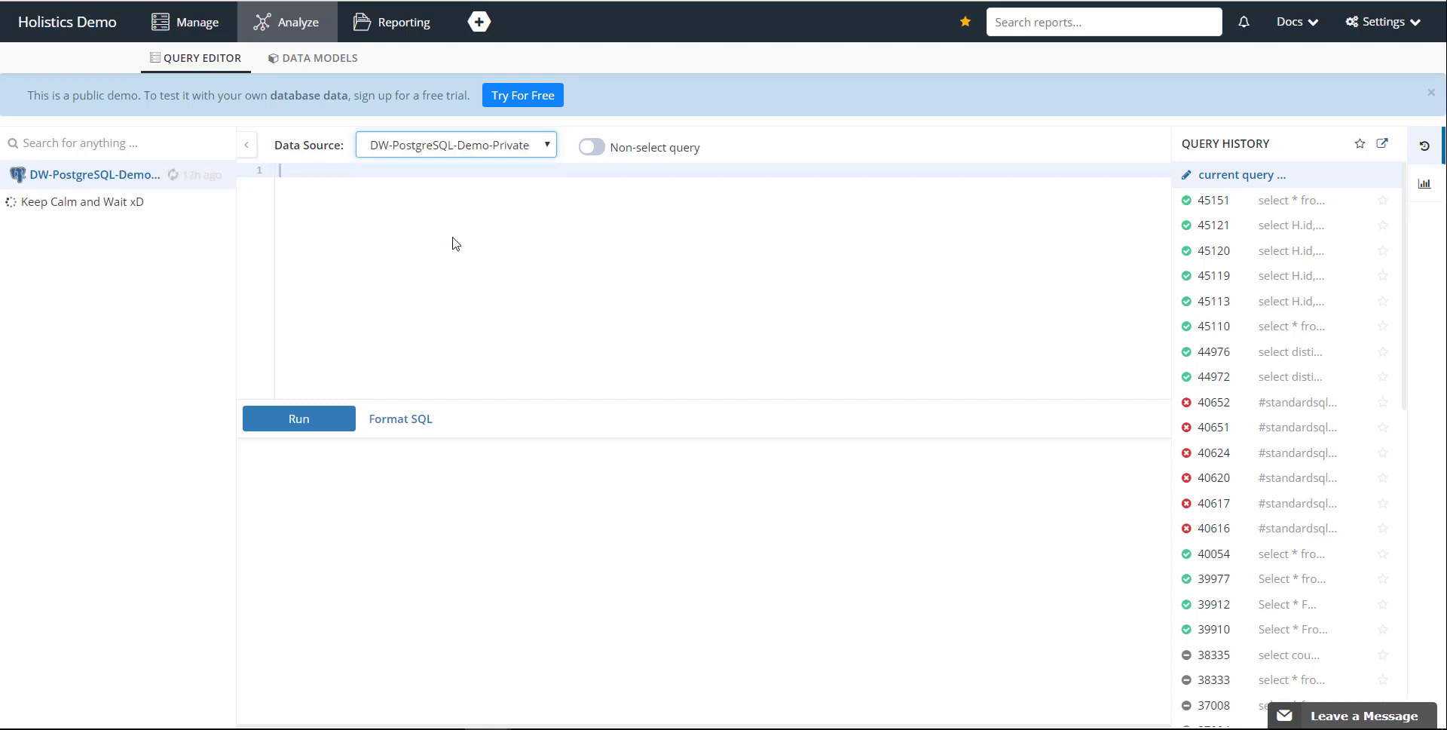
{"action": "left_click", "coordinate": [454, 241]}
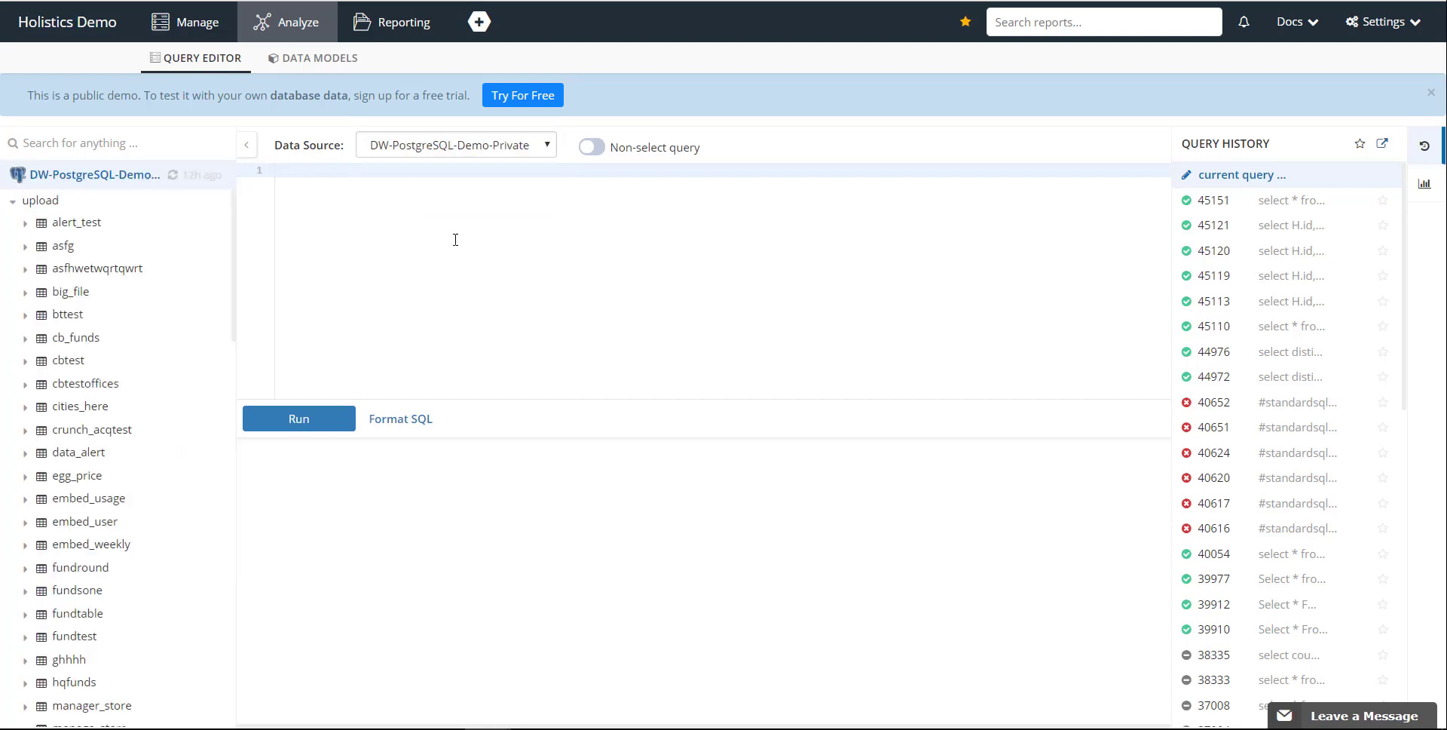
{"action": "type", "text": "select H.id, H.name, H.funded_at, H.raised_amount, C.first_name, C.last_name, C.email from rental.customer C left join upload.cb_funds H on  H.id = C.customer_id order by 1"}
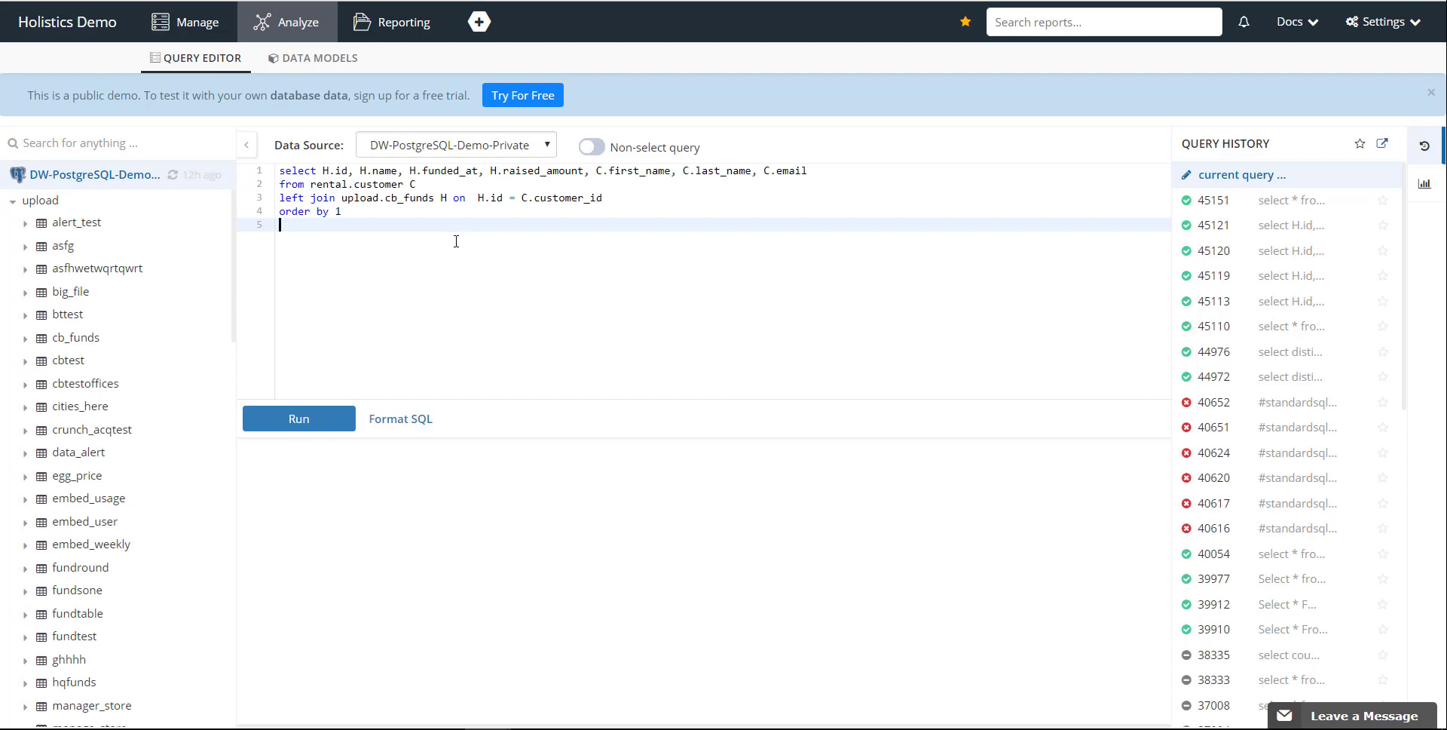
{"action": "left_click", "coordinate": [307, 413]}
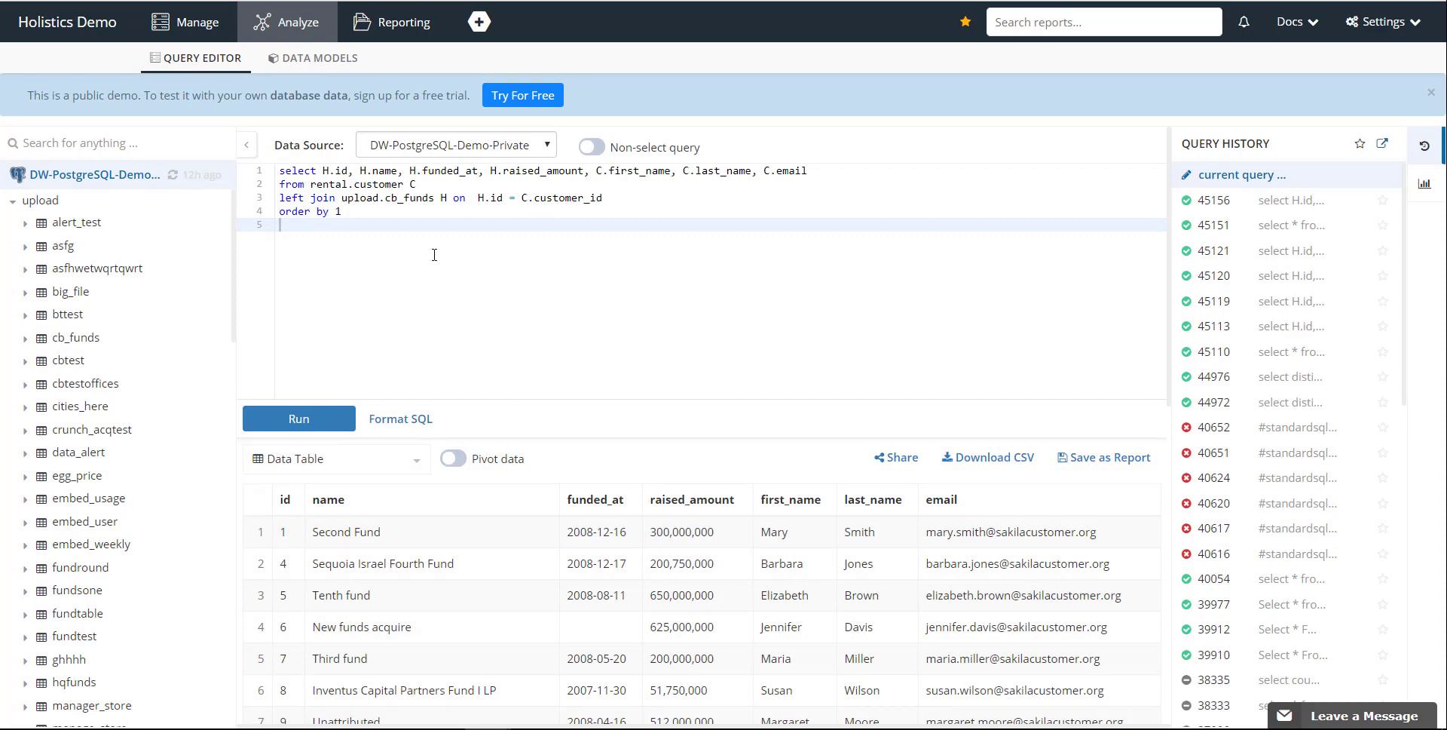
Examine the query's joined tables and selected columns, the returned fund and customer rows, and the visualization choices.
{"action": "left_click_drag", "start_coordinate": [436, 199], "coordinate": [342, 199]}
{"action": "left_click", "coordinate": [451, 181]}
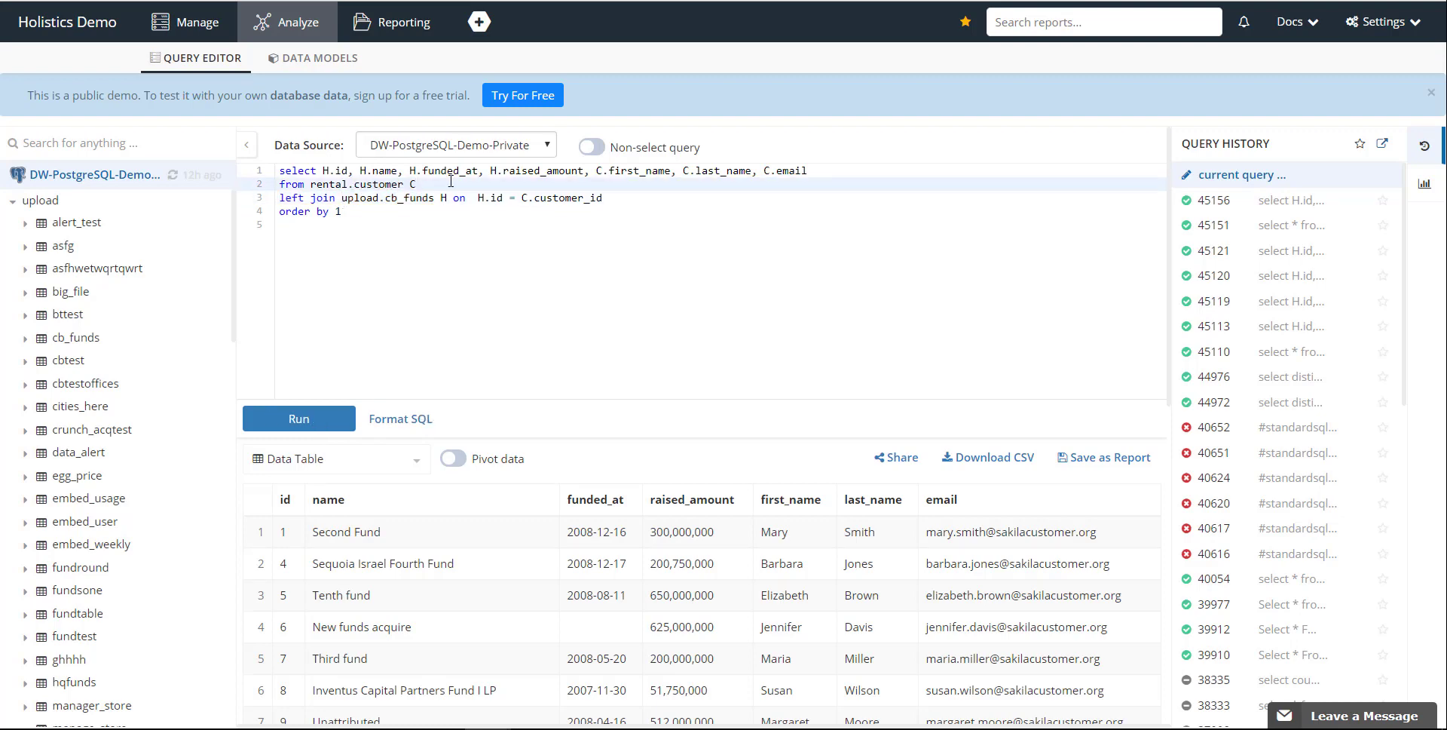
{"action": "left_click_drag", "start_coordinate": [451, 182], "coordinate": [328, 202]}
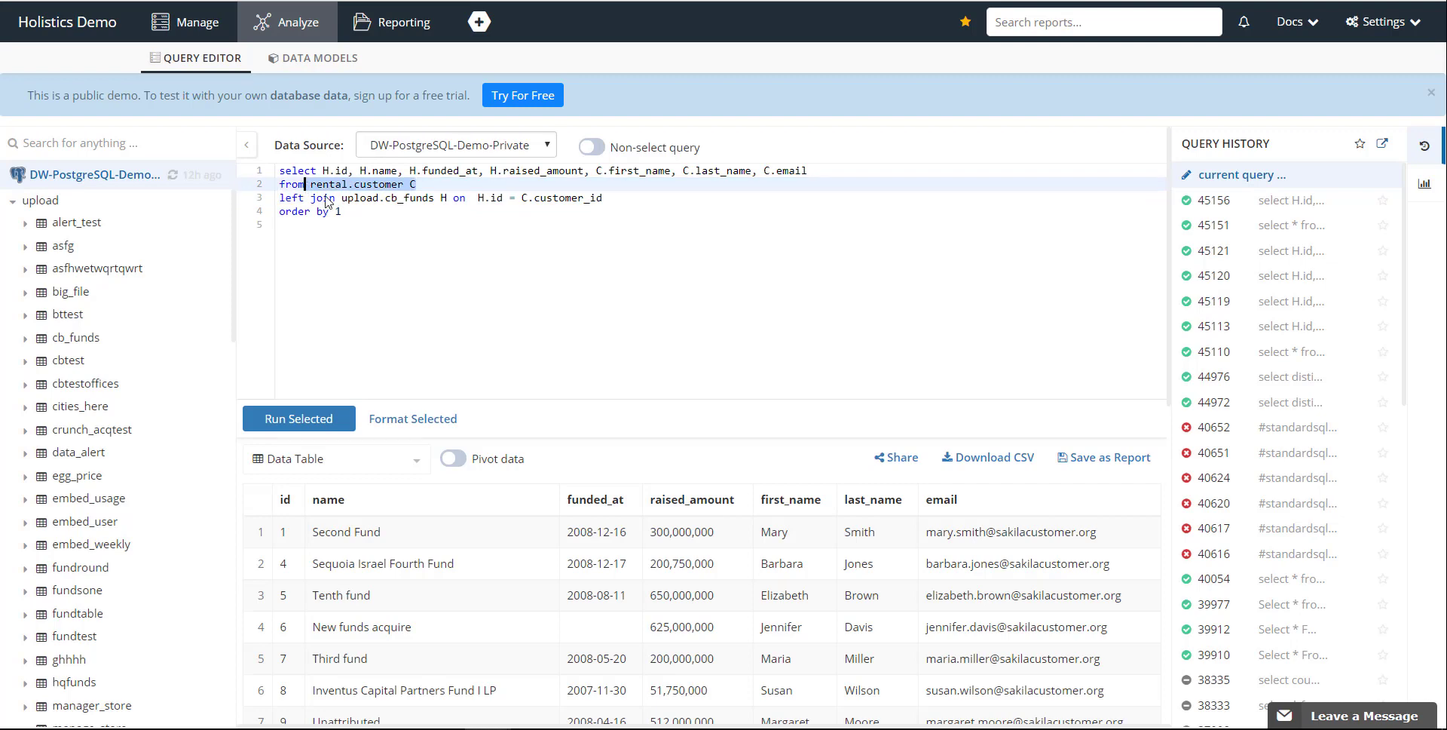
{"action": "left_click", "coordinate": [383, 218]}
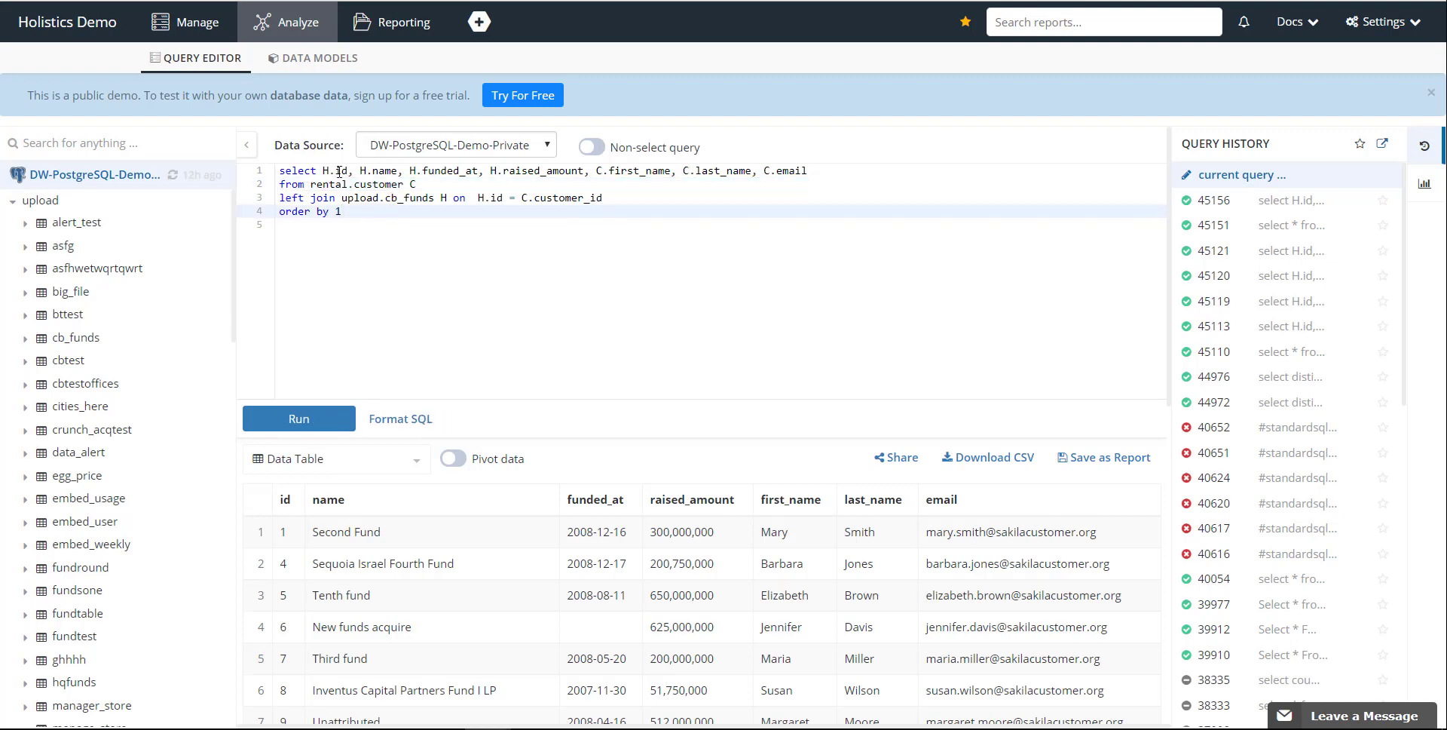
{"action": "left_click_drag", "start_coordinate": [325, 170], "coordinate": [720, 175]}
{"action": "left_click", "coordinate": [506, 276]}
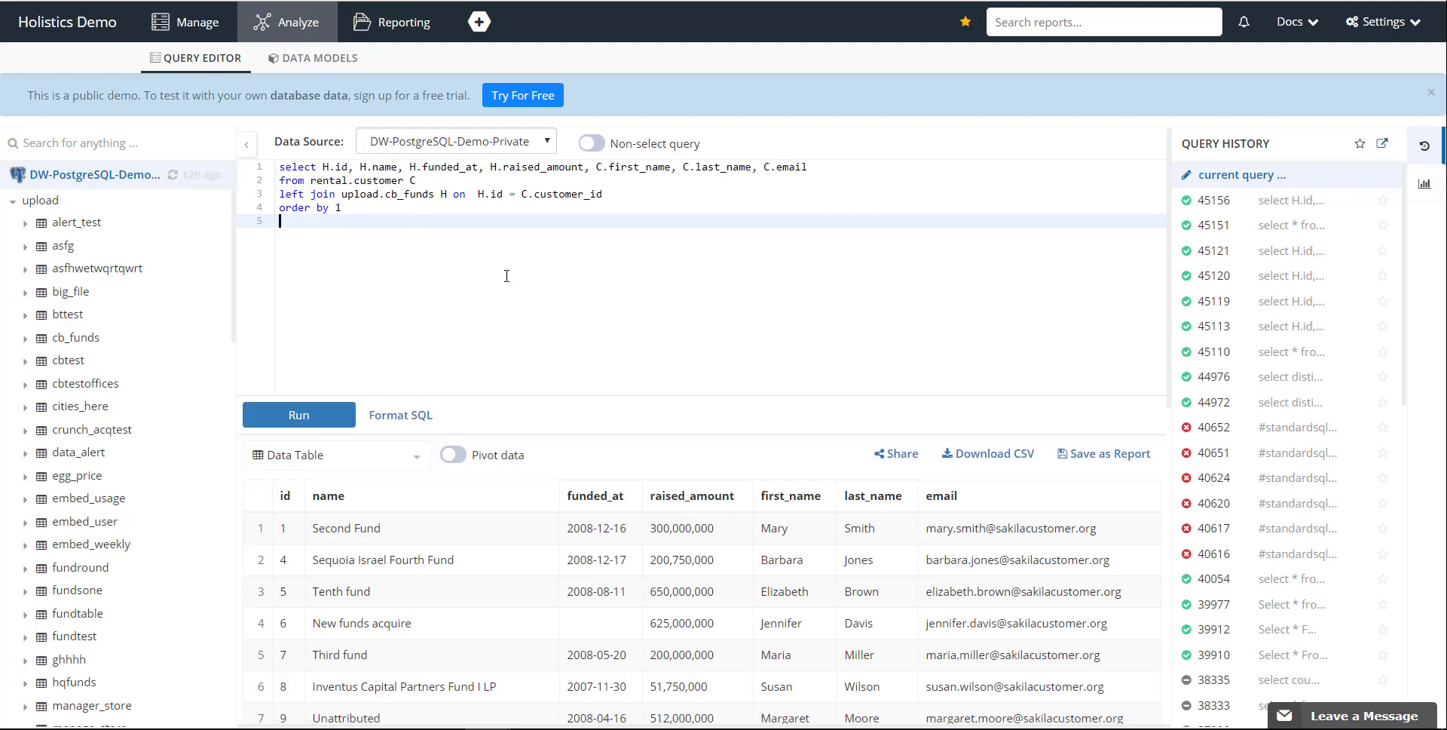
{"action": "scroll", "coordinate": [506, 275], "scroll_direction": "down", "scroll_amount": 6}
{"action": "scroll", "coordinate": [654, 562], "scroll_direction": "up", "scroll_amount": 6}
{"action": "scroll", "coordinate": [654, 562], "scroll_direction": "down", "scroll_amount": 2}
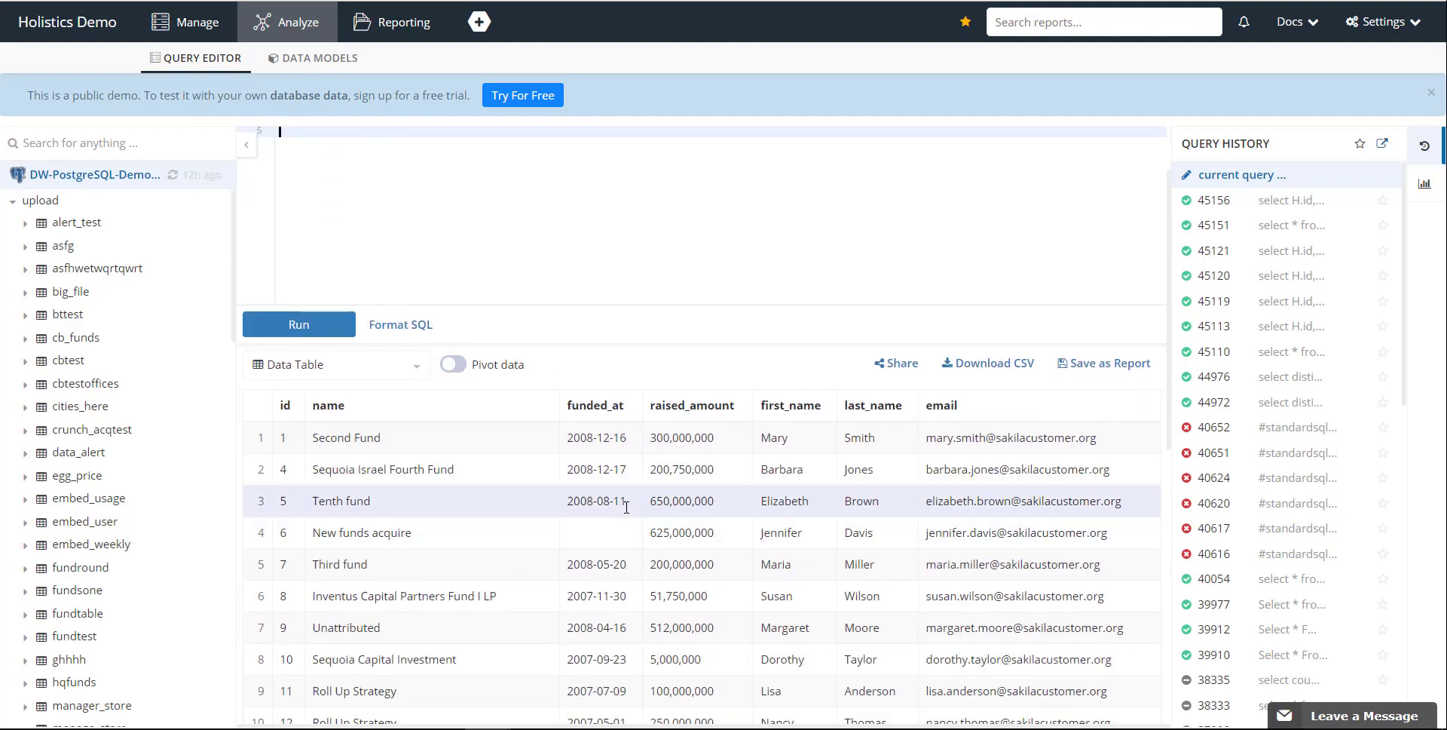
{"action": "left_click", "coordinate": [315, 365]}
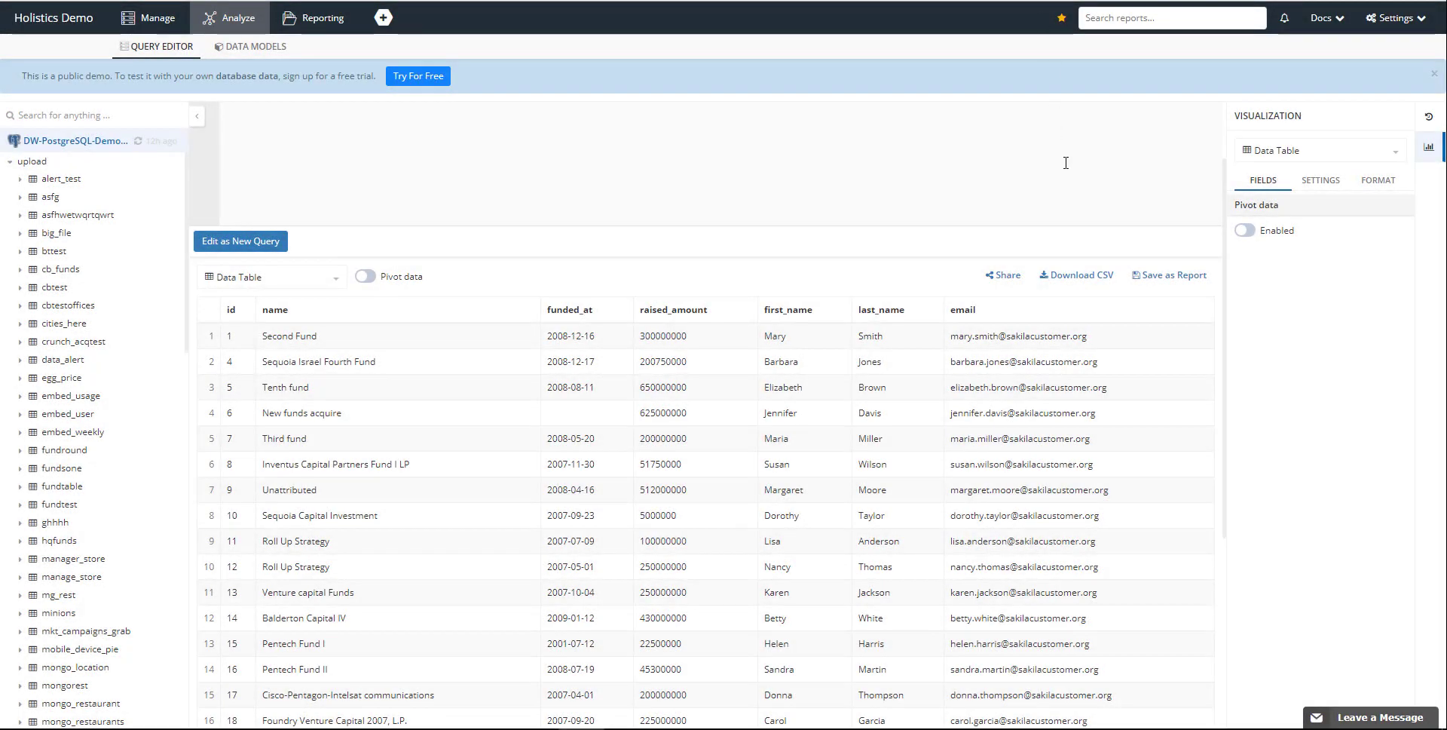
Save the query as a report titled Crunchbase Fund Report and open the report in a new tab.
{"action": "left_click", "coordinate": [1167, 275]}
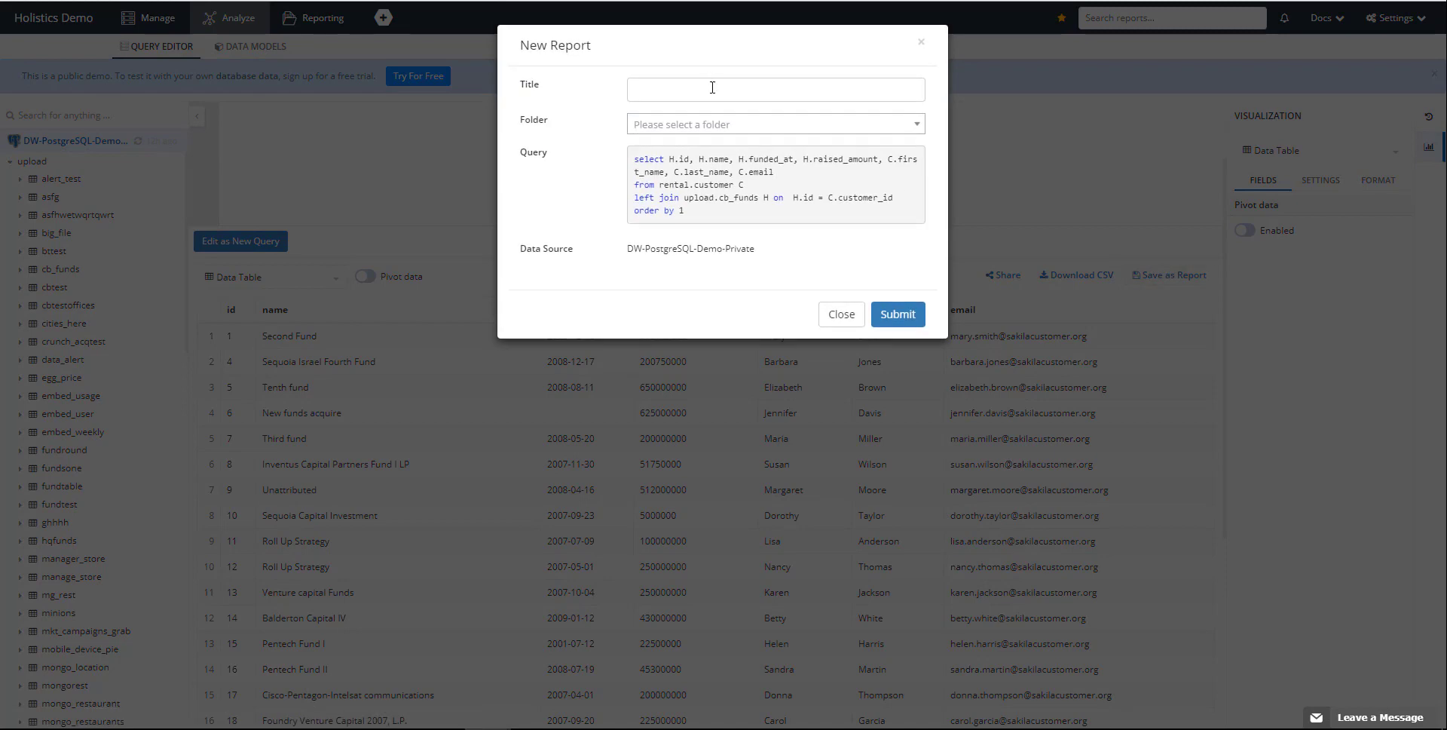
{"action": "left_click", "coordinate": [808, 92]}
{"action": "type", "text": "Crunc"}
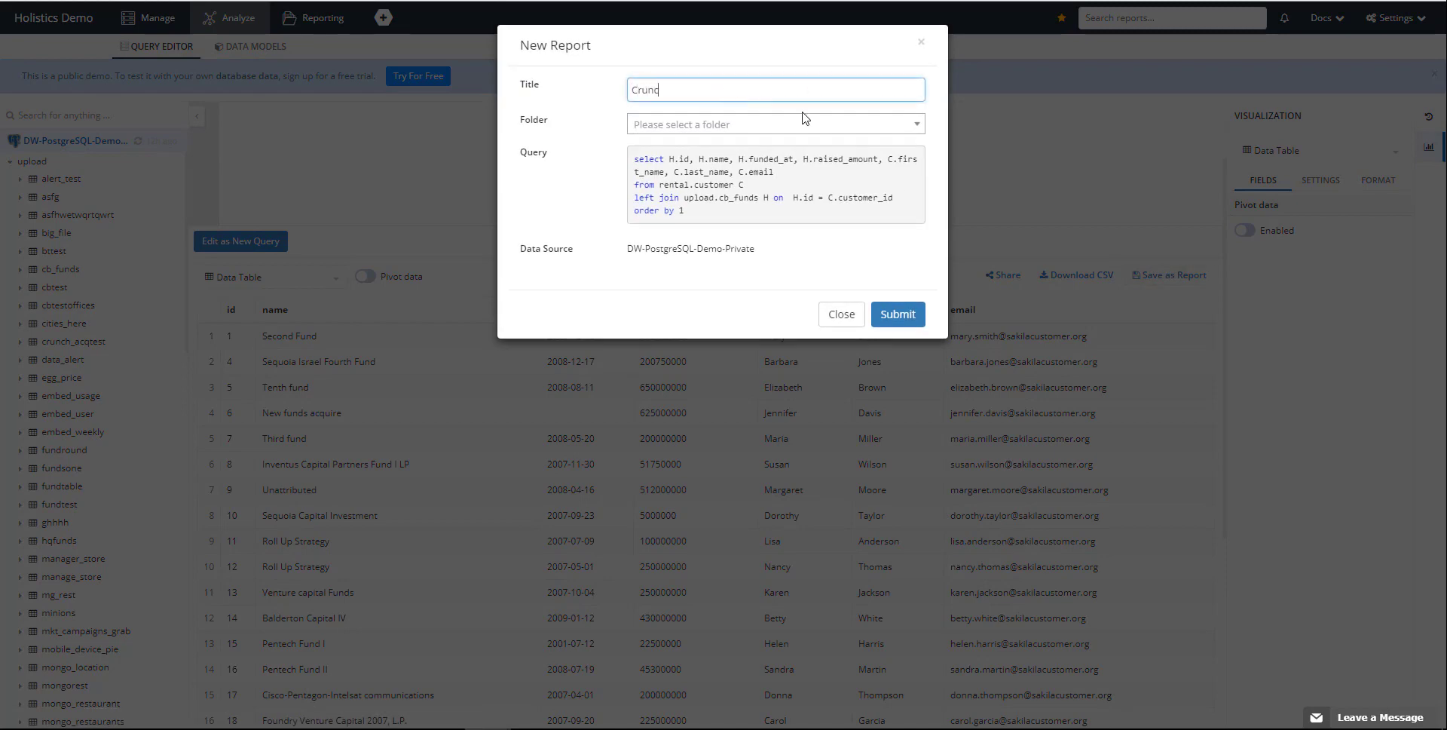
{"action": "type", "text": "hbase Fund Report"}
{"action": "left_click", "coordinate": [895, 314]}
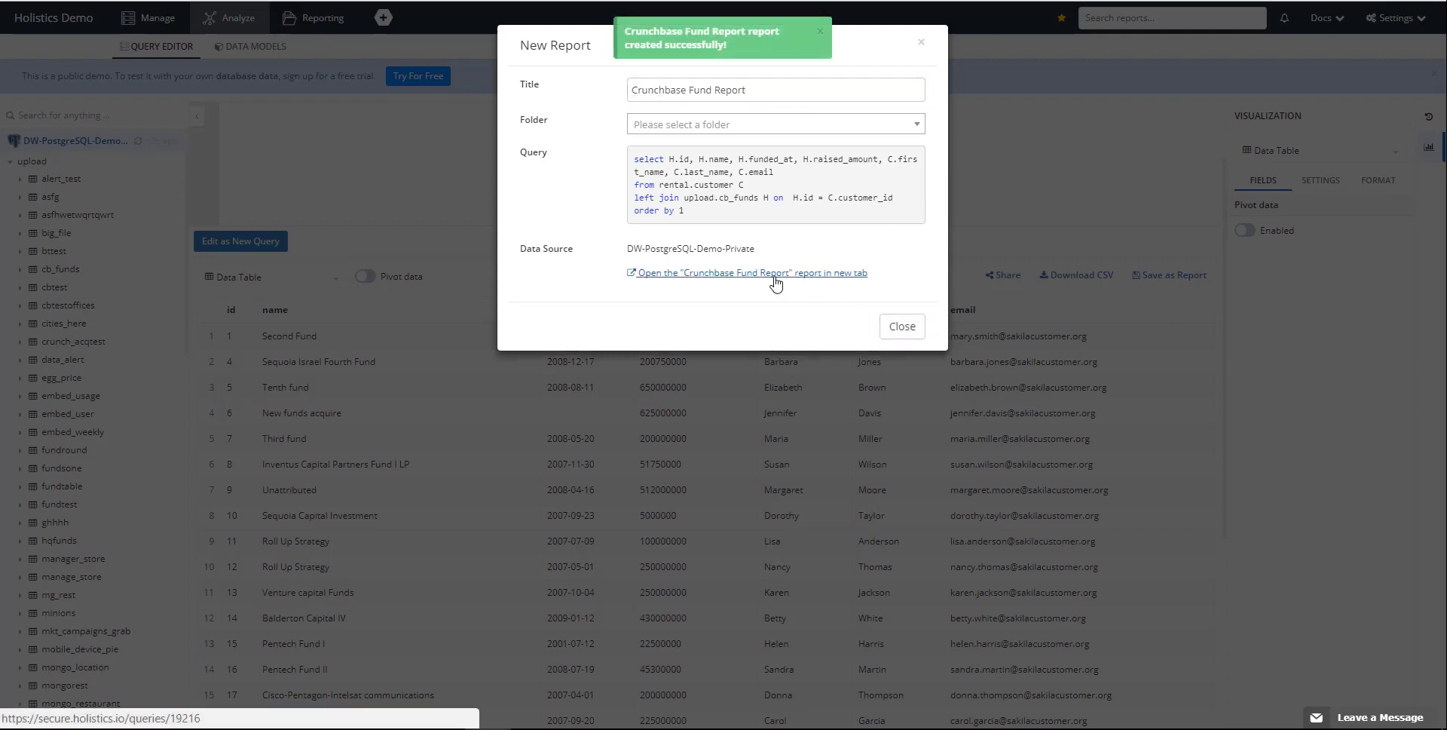
{"action": "left_click", "coordinate": [774, 274]}
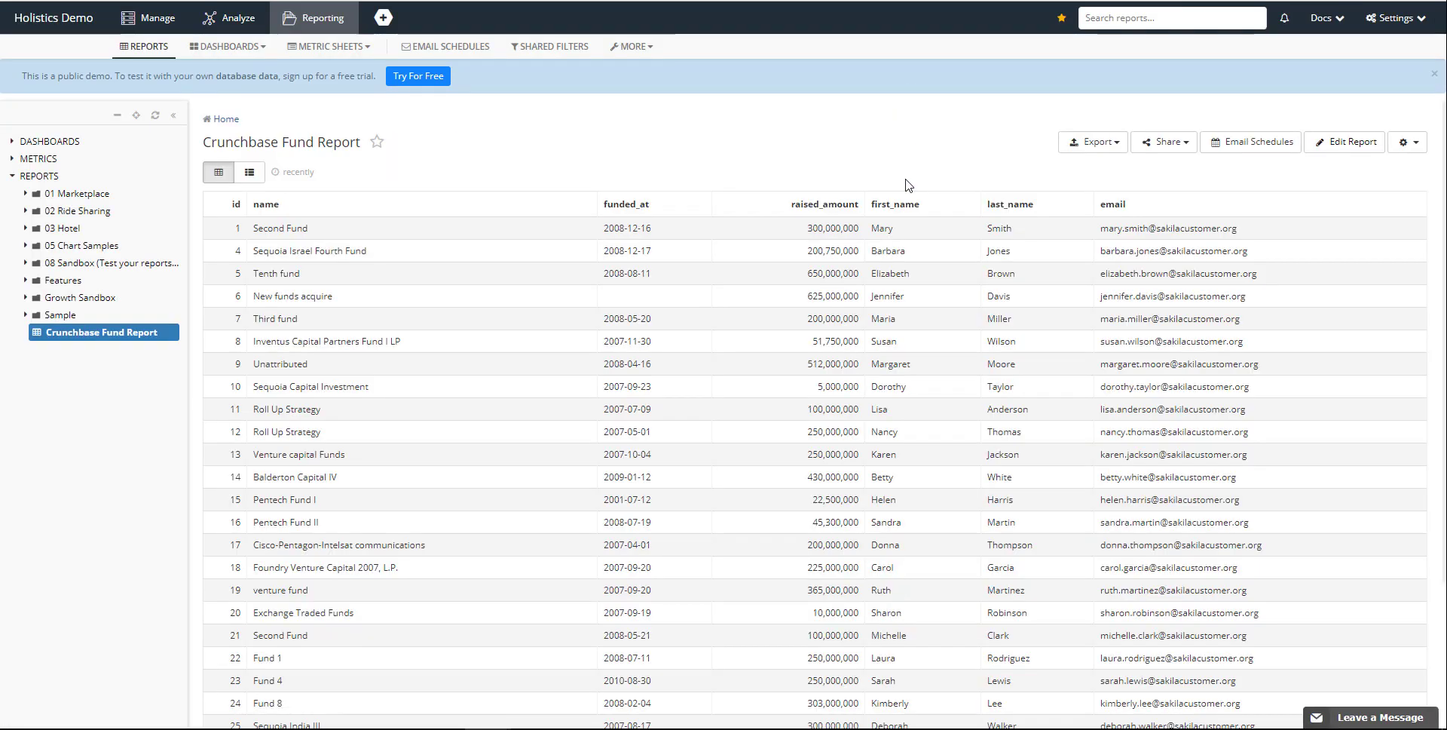
Examine the report's export choices, the new email schedule form with its frequency options, and the additional report actions.
{"action": "left_click", "coordinate": [1119, 149]}
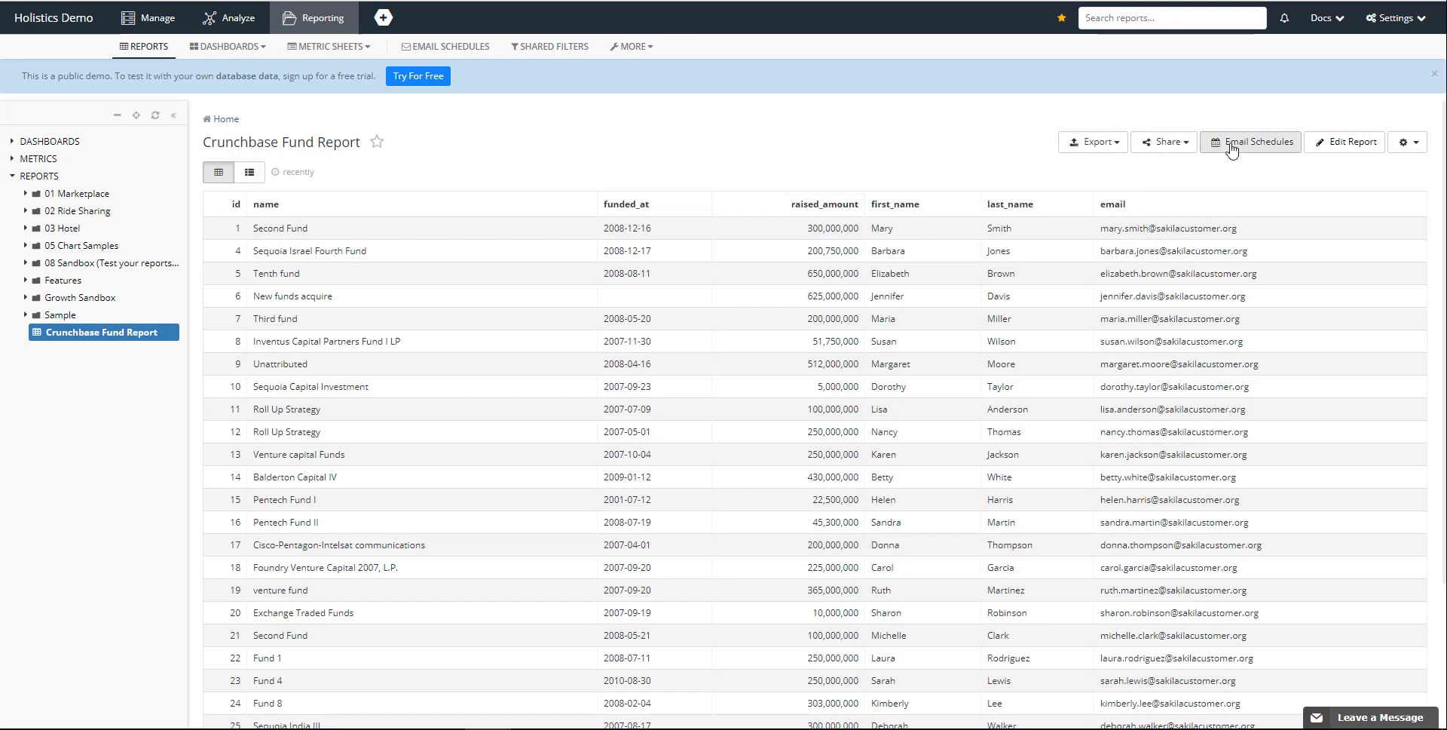
{"action": "left_click", "coordinate": [1236, 143]}
{"action": "left_click", "coordinate": [482, 189]}
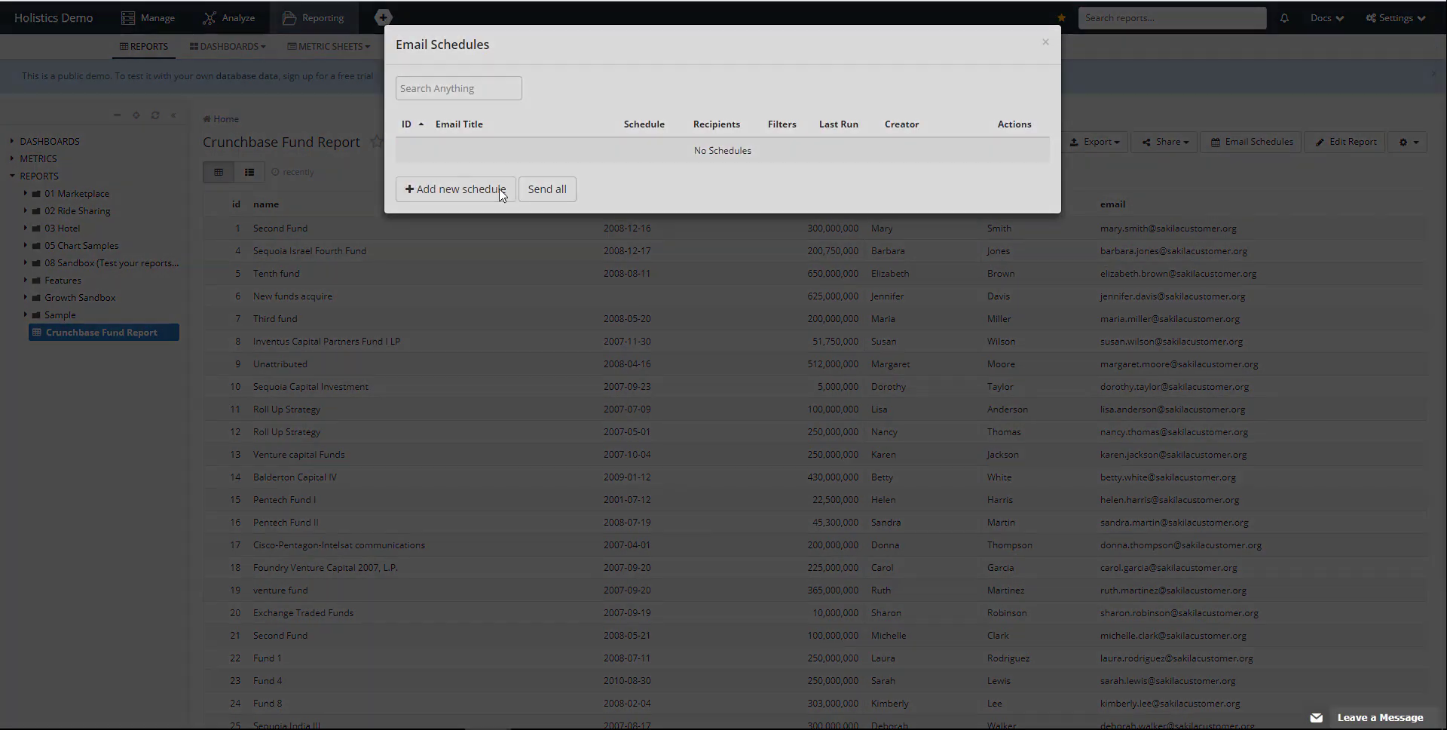
{"action": "left_click", "coordinate": [618, 131]}
{"action": "left_click", "coordinate": [615, 128]}
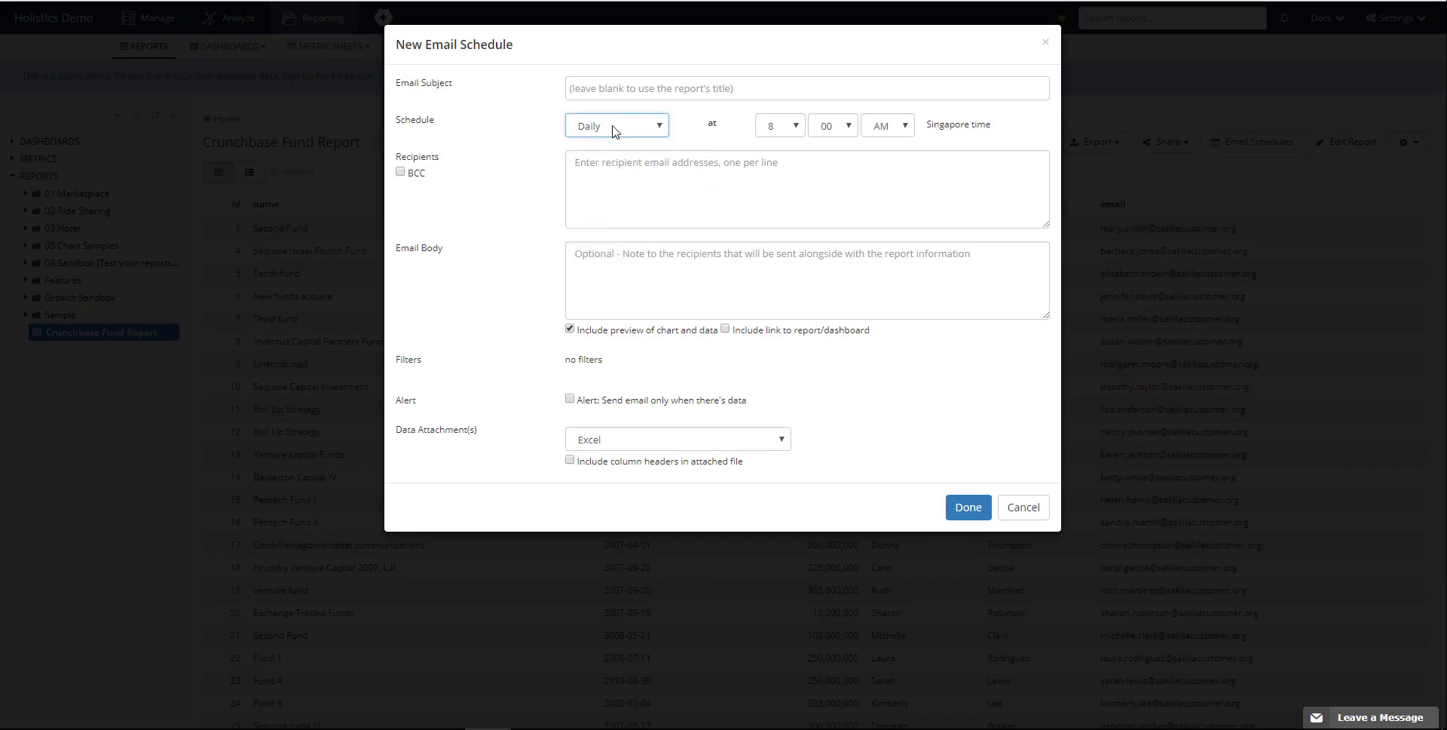
{"action": "left_click", "coordinate": [1150, 160]}
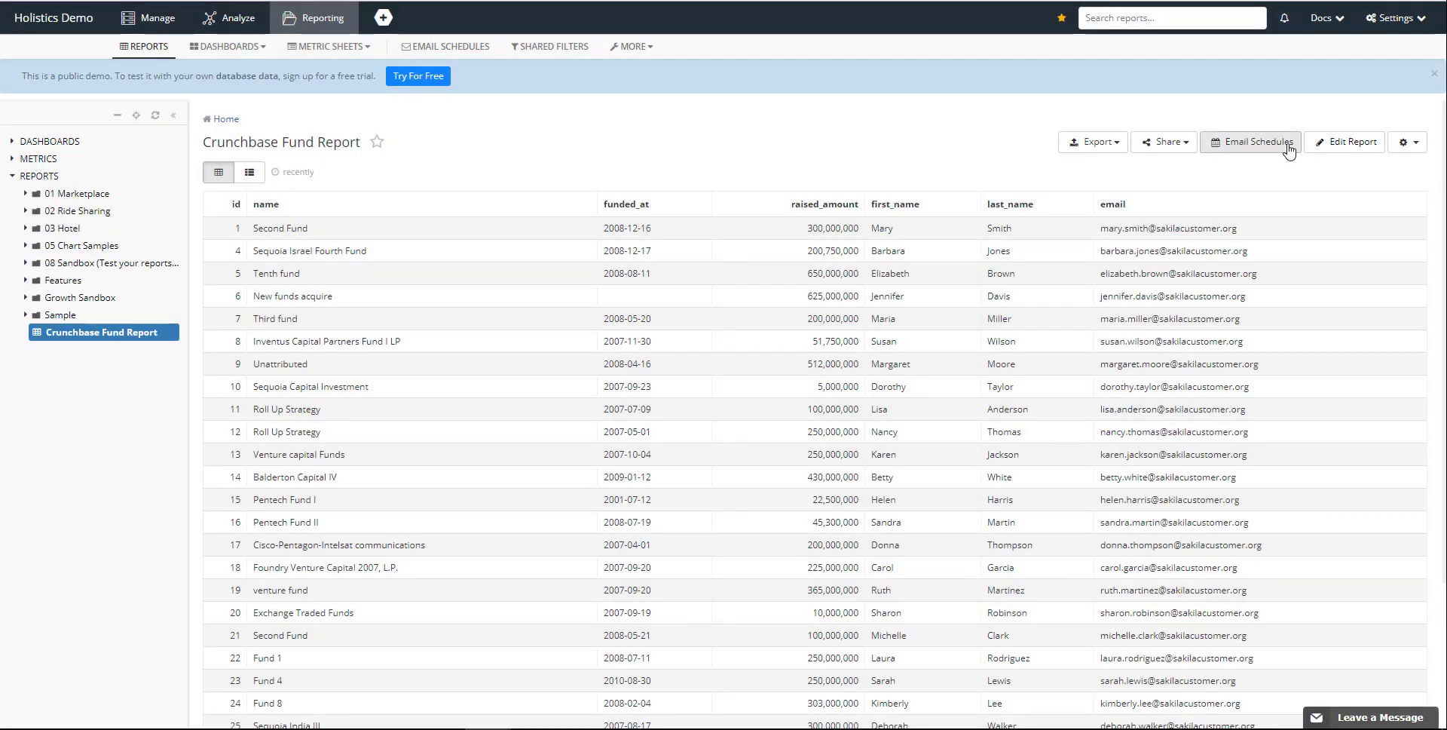
{"action": "left_click", "coordinate": [1403, 154]}
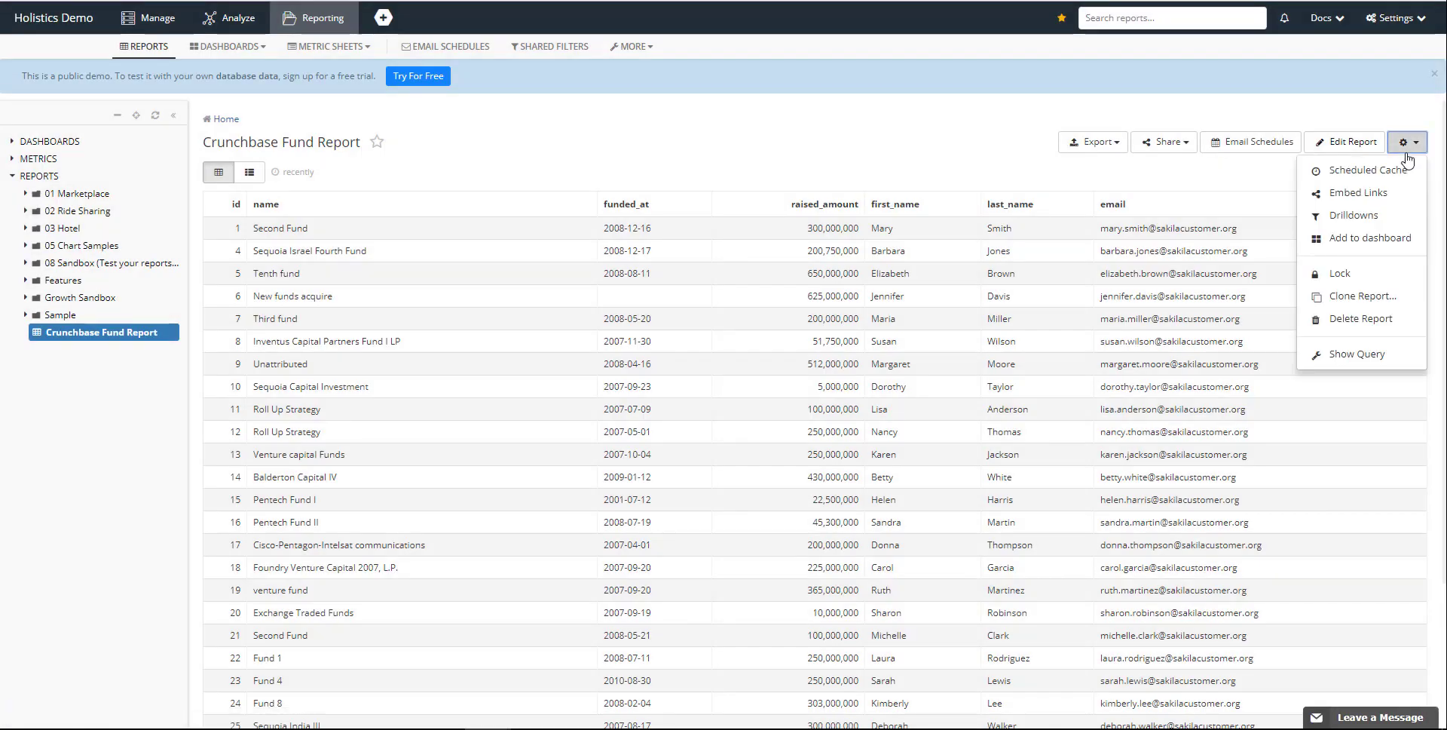
{"action": "left_click", "coordinate": [1419, 149]}
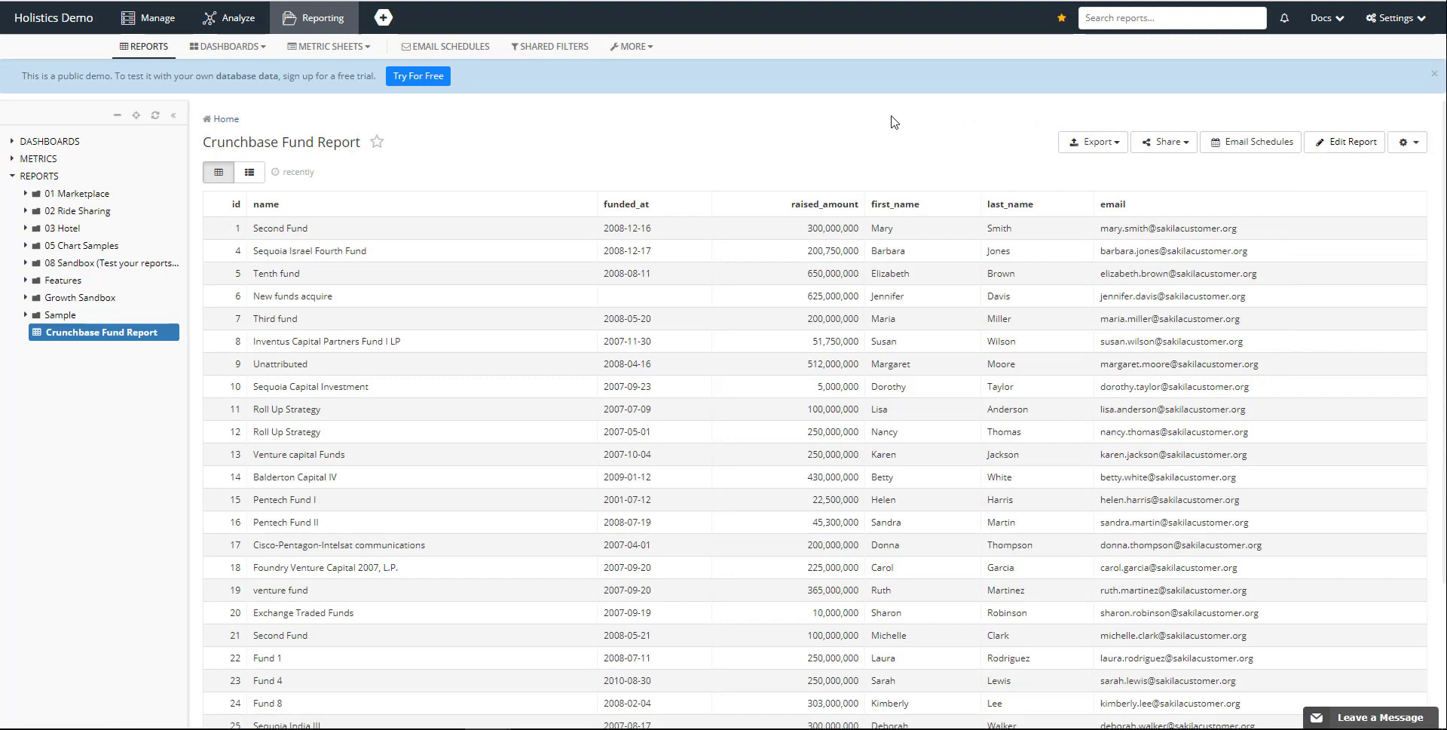